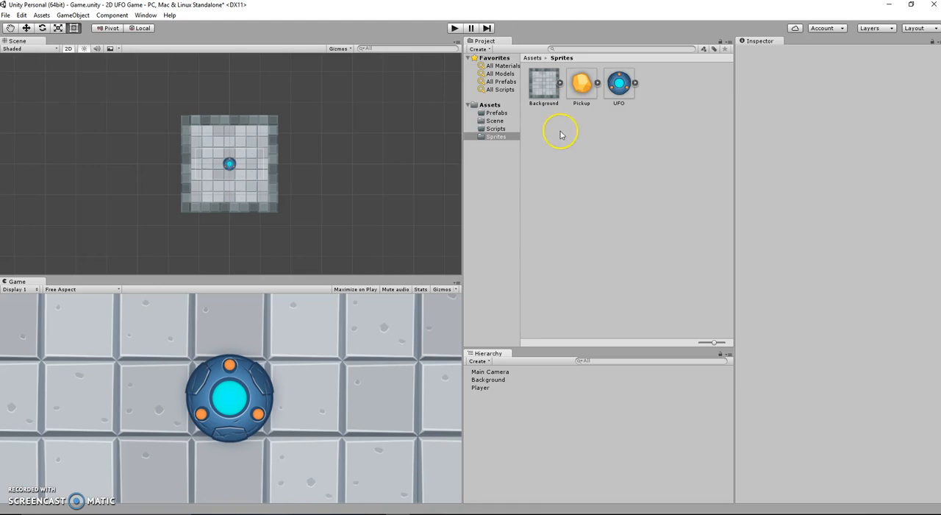
Examine the Background and Player objects, including their Sprite Renderer sorting layer, and frame the Player in the scene
{"action": "left_click", "coordinate": [545, 94]}
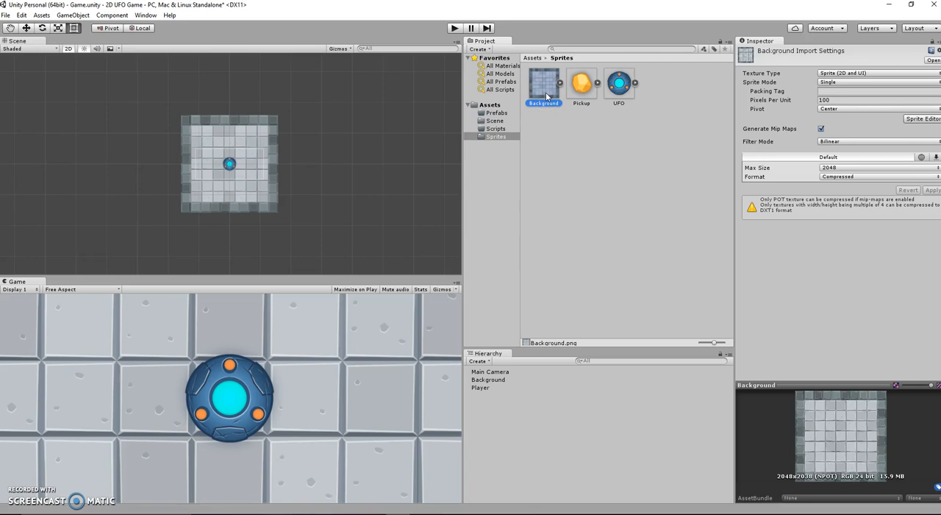
{"action": "left_click", "coordinate": [482, 380]}
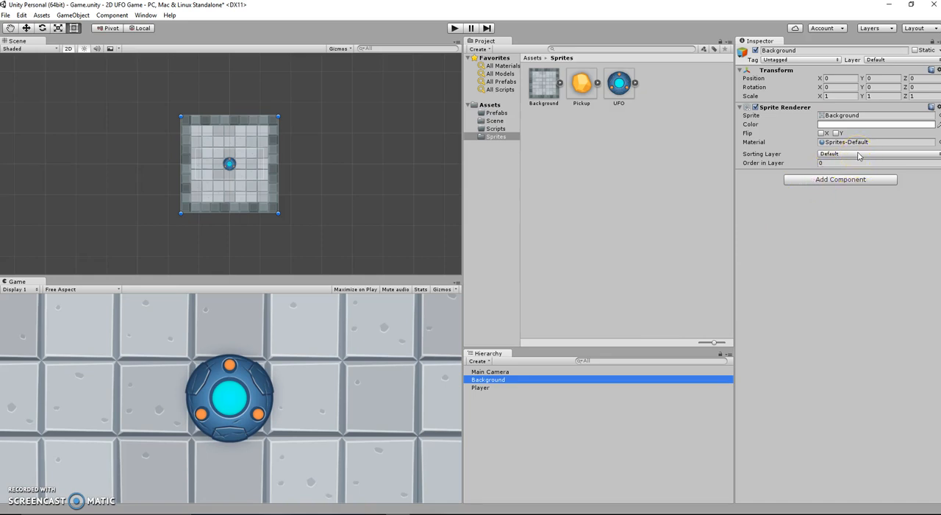
{"action": "left_click", "coordinate": [760, 153]}
{"action": "left_click", "coordinate": [484, 387], "text": "shift"}
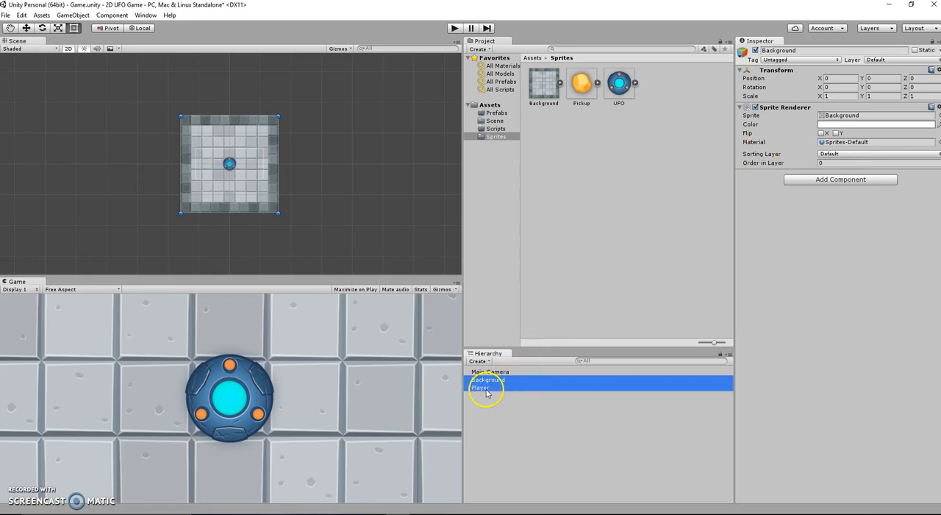
{"action": "left_click", "coordinate": [482, 380]}
{"action": "left_click", "coordinate": [482, 389], "text": "shift"}
{"action": "left_click", "coordinate": [481, 392]}
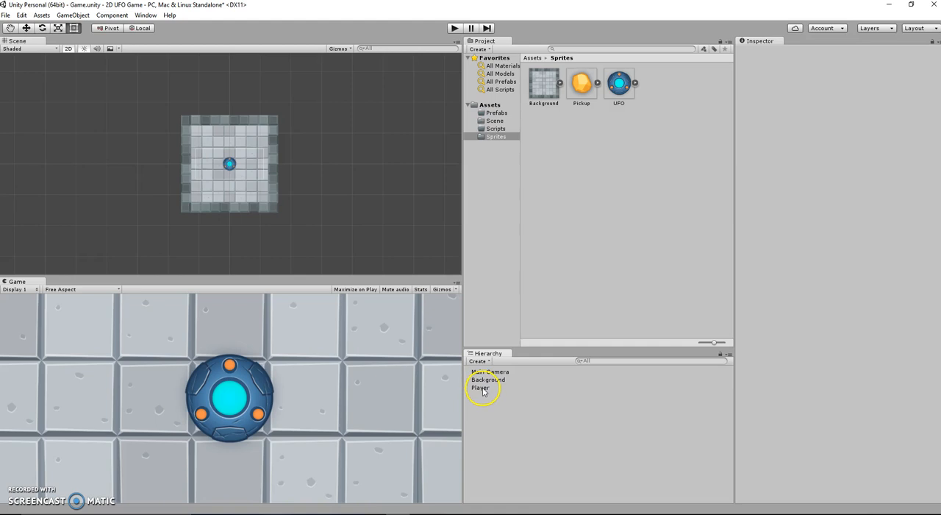
{"action": "left_click", "coordinate": [228, 162]}
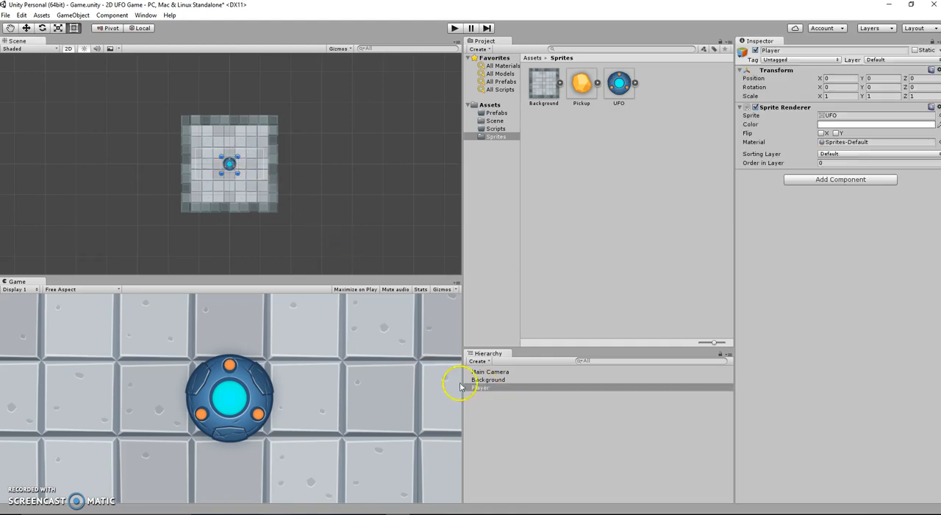
{"action": "left_click", "coordinate": [498, 382], "text": "ctrl"}
{"action": "left_click", "coordinate": [499, 382], "text": "ctrl"}
{"action": "left_click", "coordinate": [506, 378]}
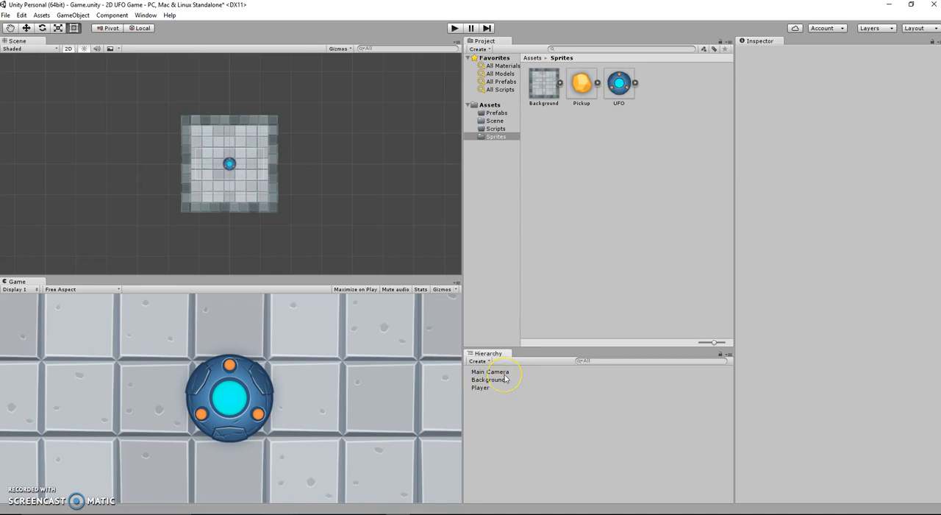
{"action": "left_click", "coordinate": [504, 386]}
{"action": "left_click", "coordinate": [503, 381], "text": "ctrl"}
{"action": "double_click", "coordinate": [478, 388]}
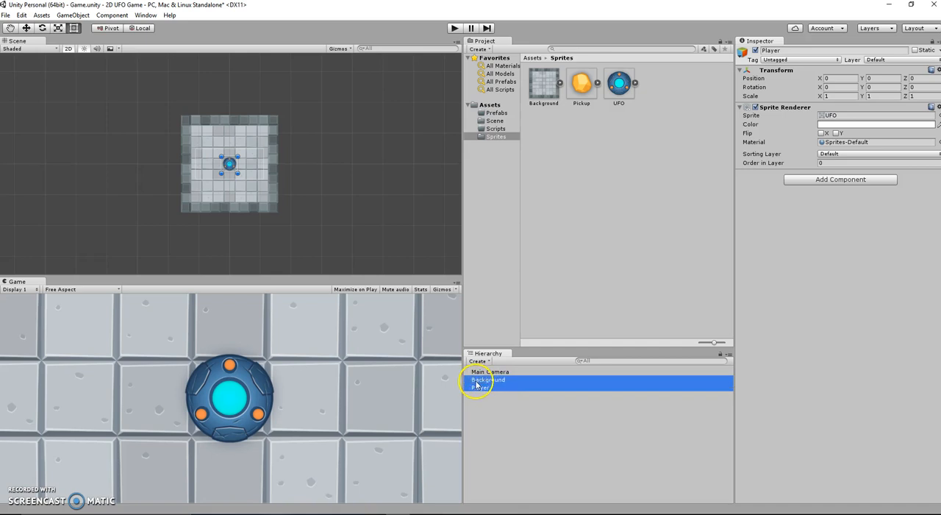
{"action": "left_click", "coordinate": [477, 387]}
{"action": "left_click", "coordinate": [480, 395]}
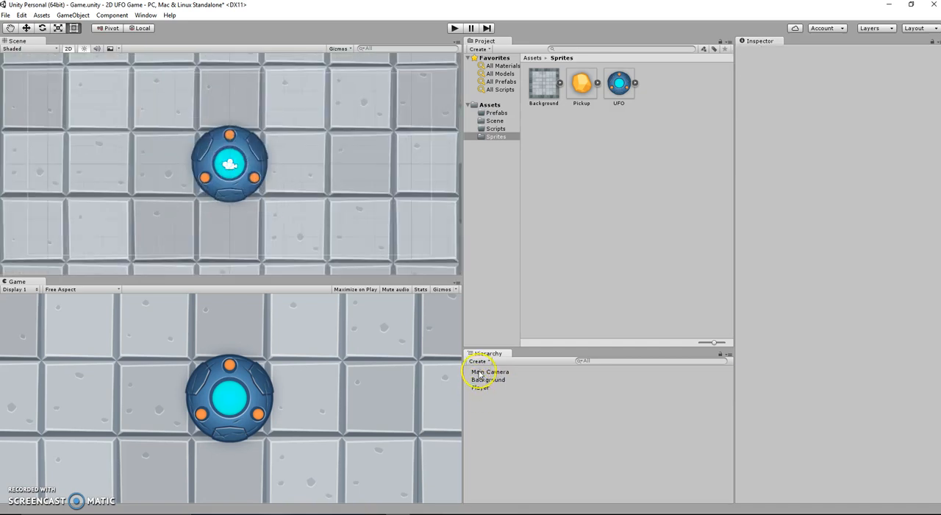
{"action": "left_click", "coordinate": [480, 371]}
{"action": "left_click", "coordinate": [481, 380], "text": "ctrl"}
{"action": "left_click", "coordinate": [482, 394]}
Add a new sorting layer named background, starting from the Background object's sorting layer options
{"action": "left_click", "coordinate": [343, 206]}
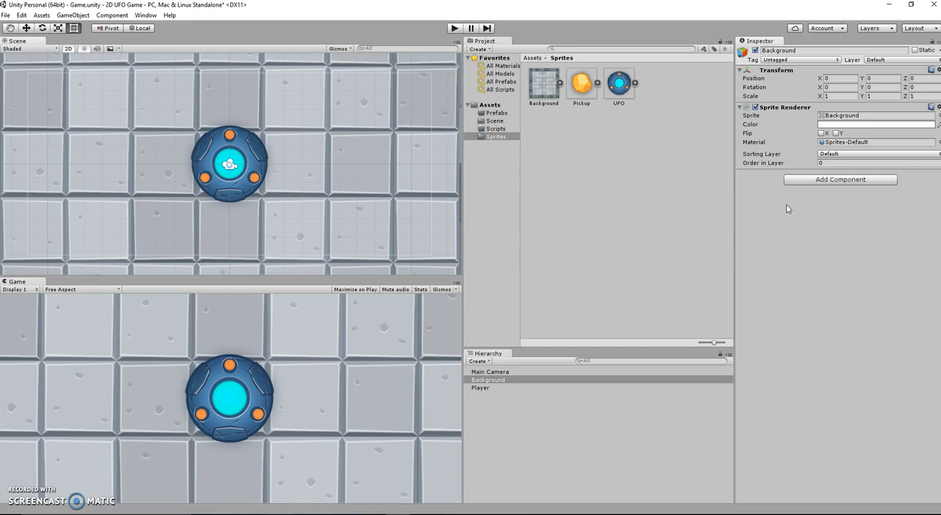
{"action": "left_click", "coordinate": [936, 156]}
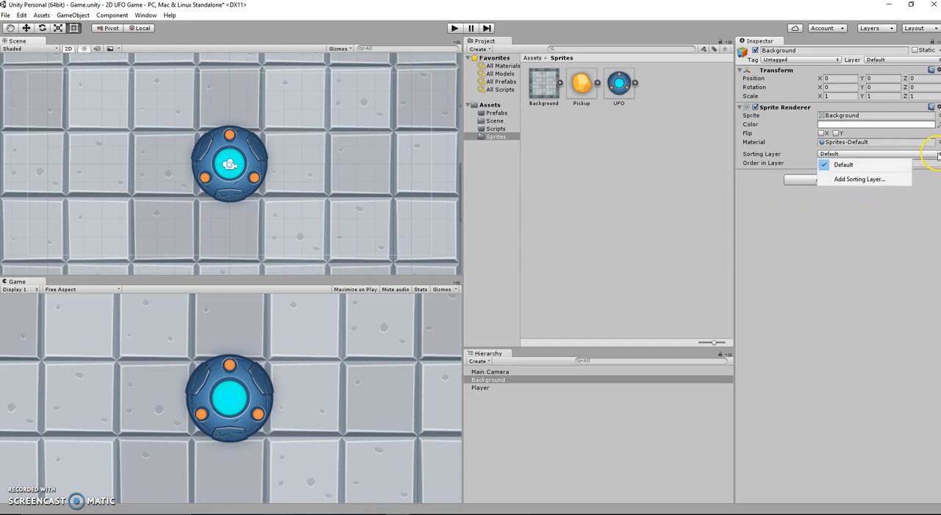
{"action": "left_click", "coordinate": [867, 179]}
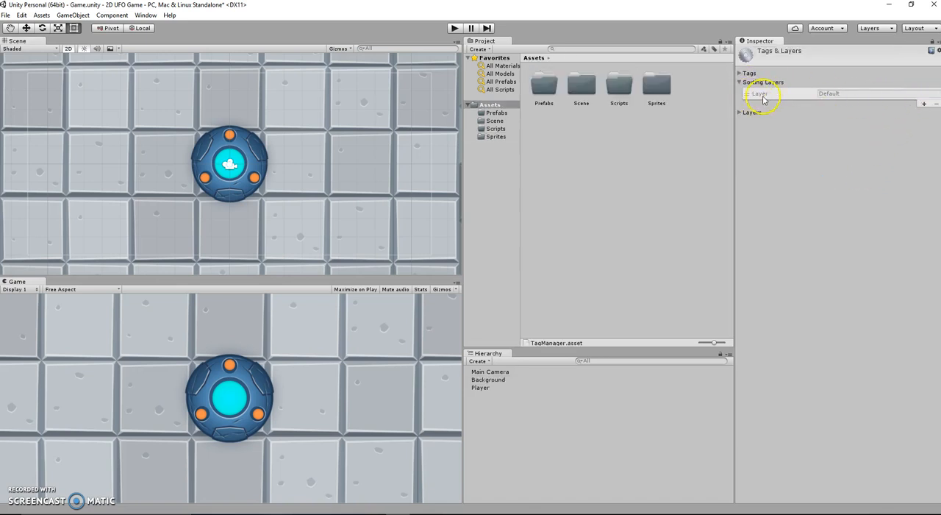
{"action": "left_click", "coordinate": [924, 104]}
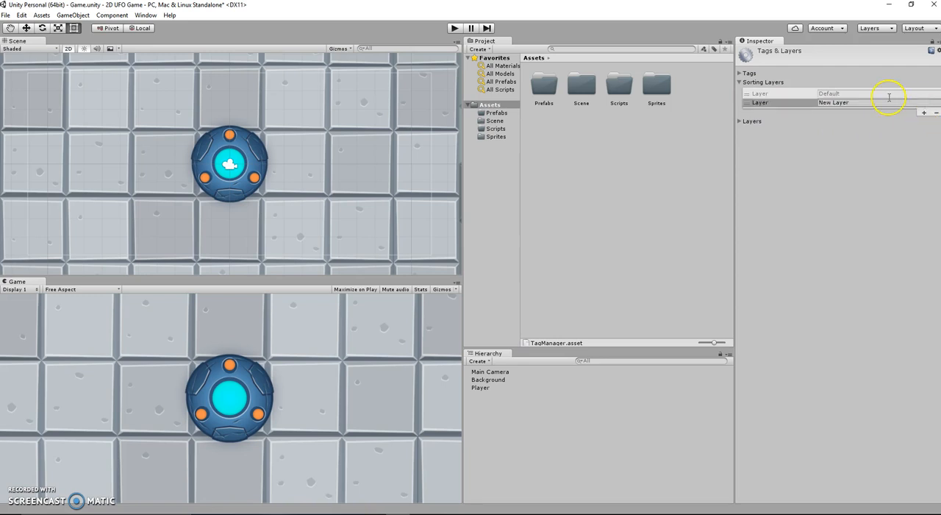
{"action": "left_click", "coordinate": [861, 102]}
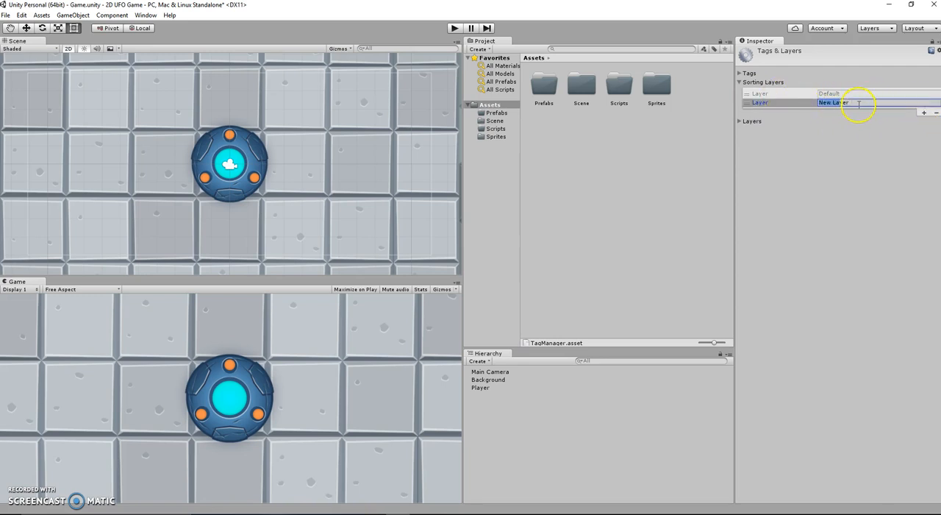
{"action": "key", "text": "BackSpace"}
{"action": "key", "text": "Delete"}
{"action": "key", "text": "Delete"}
{"action": "key", "text": "Delete"}
{"action": "type", "text": "ound"}
Add two more sorting layers below background, named pickups and player in that order
{"action": "left_click", "coordinate": [925, 112]}
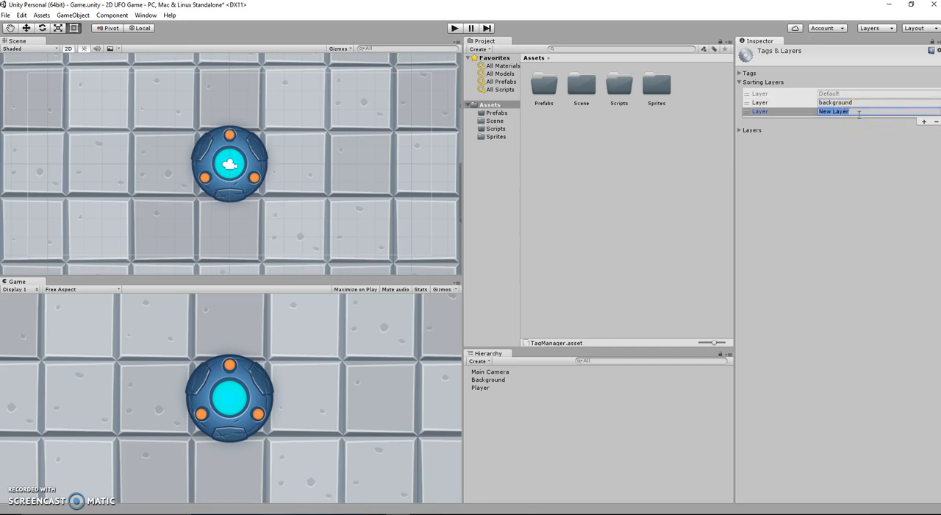
{"action": "type", "text": "pickups"}
{"action": "left_click", "coordinate": [925, 121]}
{"action": "left_click", "coordinate": [864, 119]}
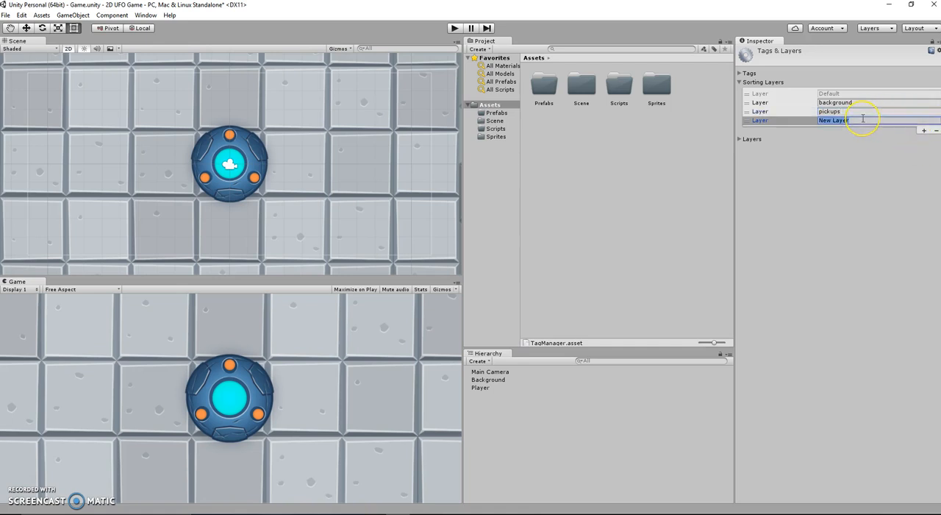
{"action": "type", "text": "pla"}
{"action": "left_click", "coordinate": [746, 114]}
{"action": "mouse_move", "coordinate": [747, 113]}
{"action": "left_mouse_down"}
{"action": "mouse_move", "coordinate": [747, 103]}
{"action": "mouse_move", "coordinate": [748, 113]}
{"action": "left_mouse_up"}
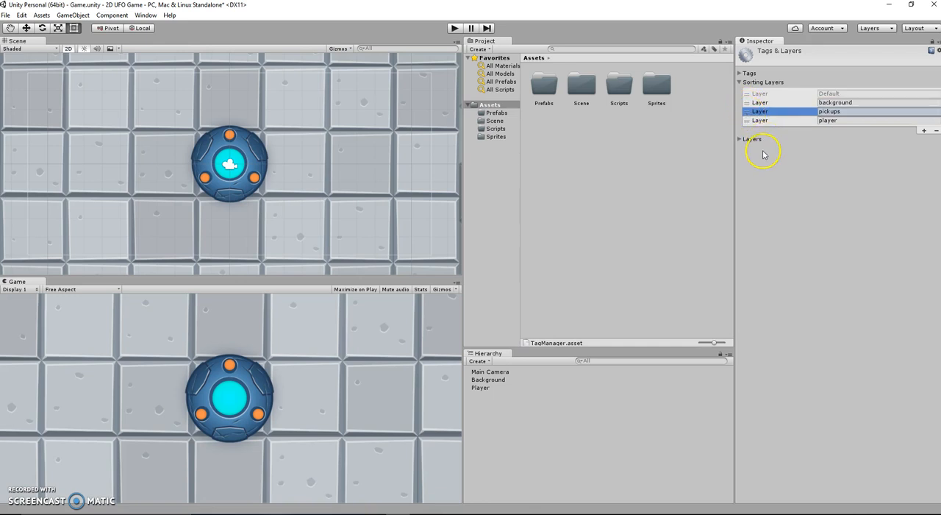
Assign the Background object to the background sorting layer
{"action": "left_click", "coordinate": [489, 380]}
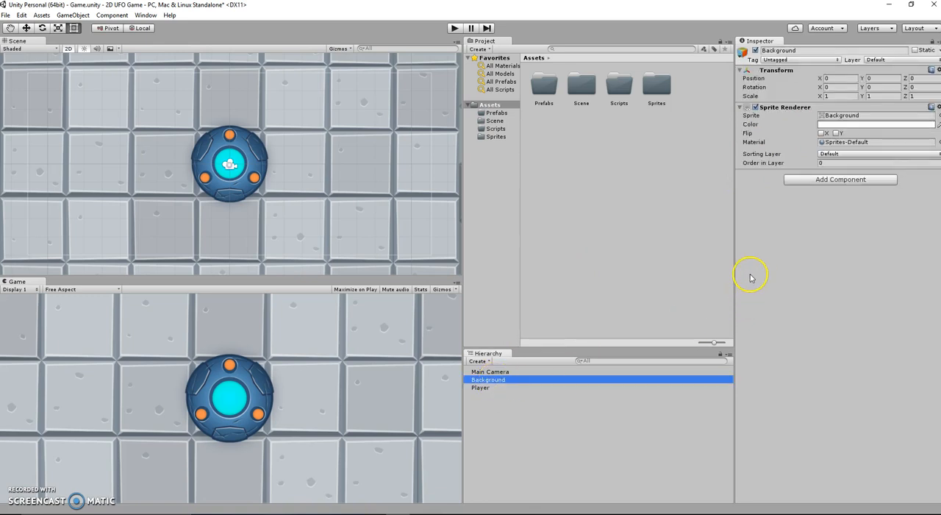
{"action": "left_click", "coordinate": [857, 154]}
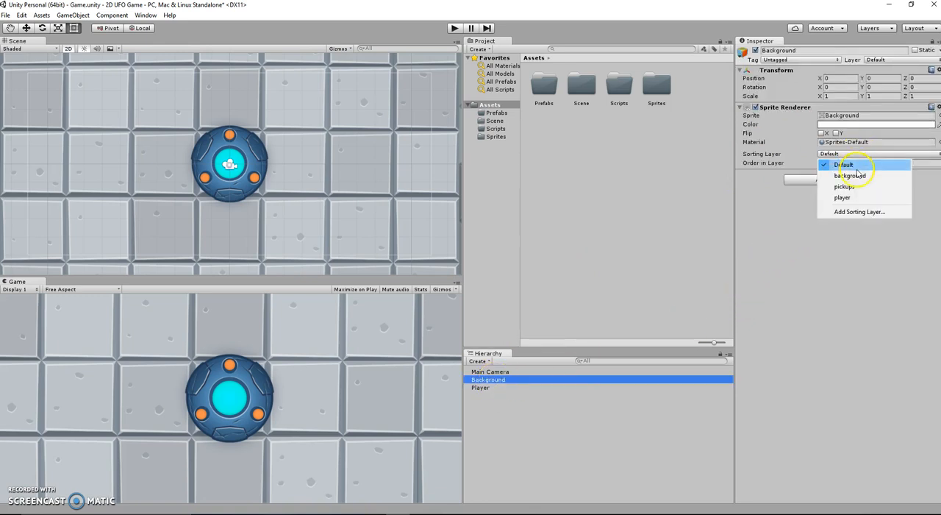
{"action": "left_click", "coordinate": [858, 176]}
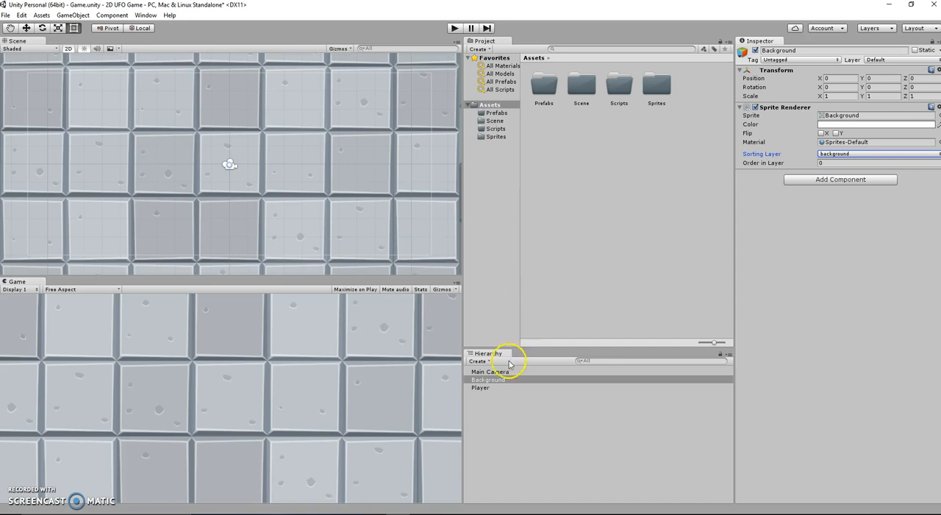
Add Player to the Background selection and set the sorting layer of both objects to player
{"action": "left_click", "coordinate": [491, 391], "text": "shift"}
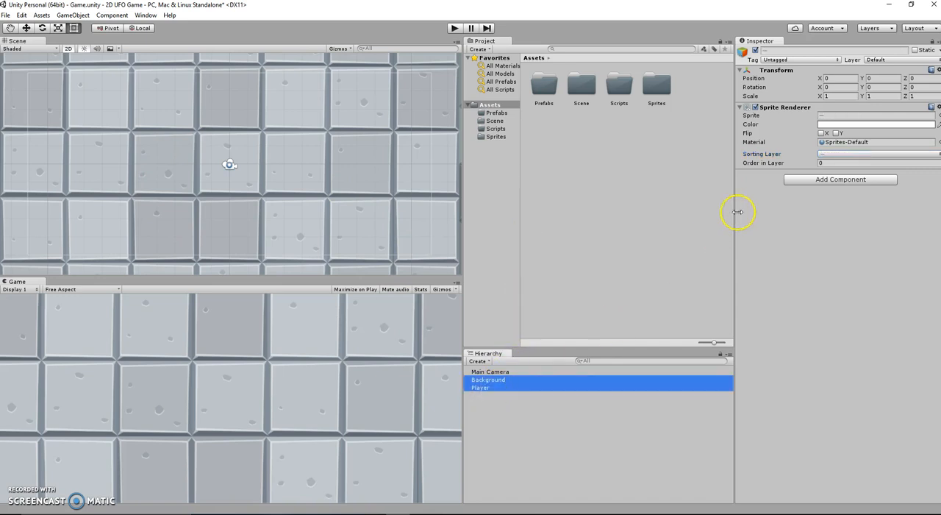
{"action": "left_click", "coordinate": [938, 155]}
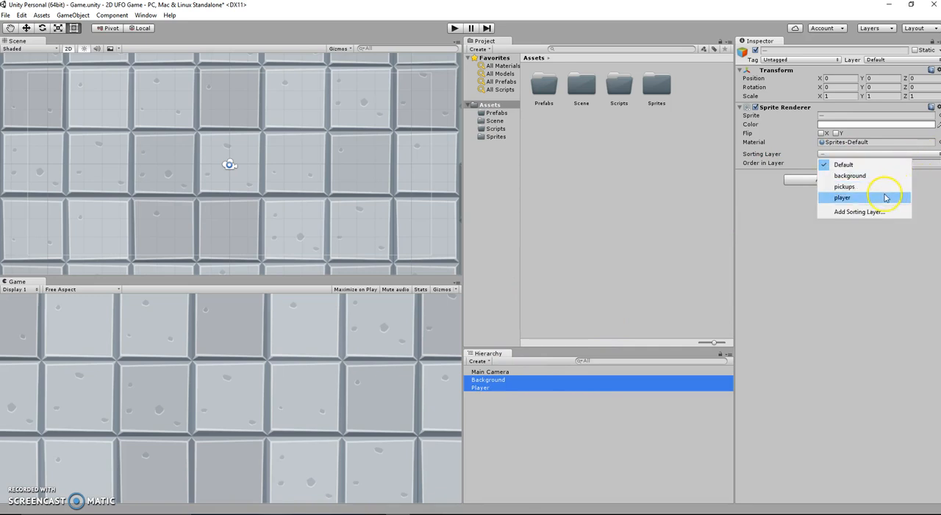
{"action": "left_click", "coordinate": [842, 197]}
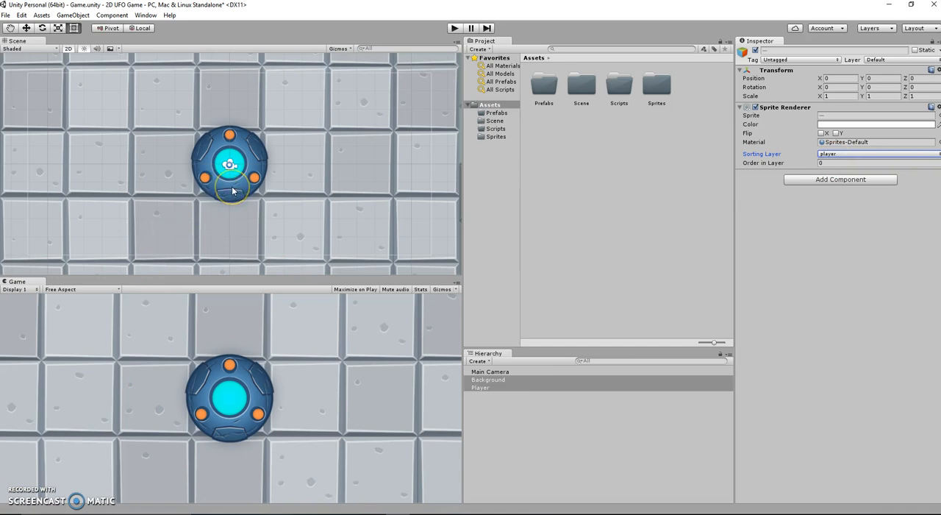
Rescale only the Player UFO freehand with the Scale tool, to about 0.92 in Y and Z
{"action": "scroll", "coordinate": [336, 193], "scroll_direction": "down", "scroll_amount": 8}
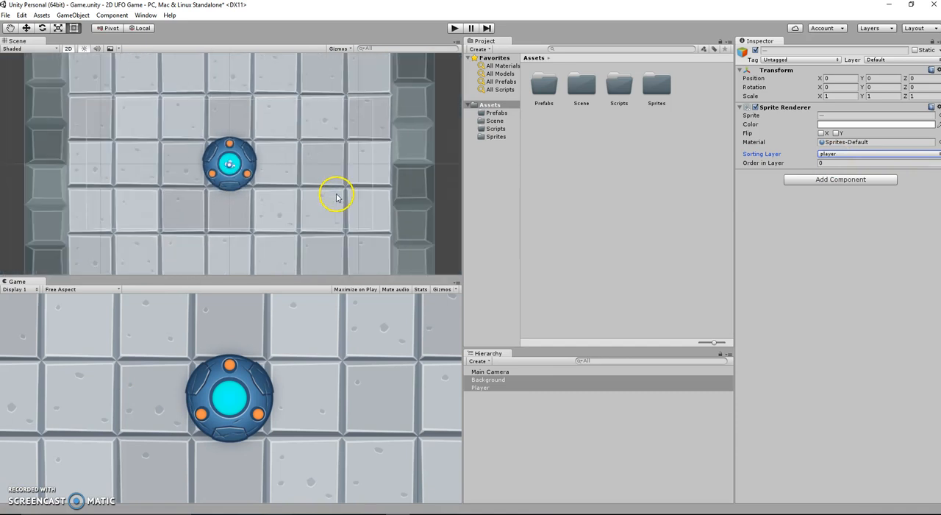
{"action": "left_click", "coordinate": [228, 172]}
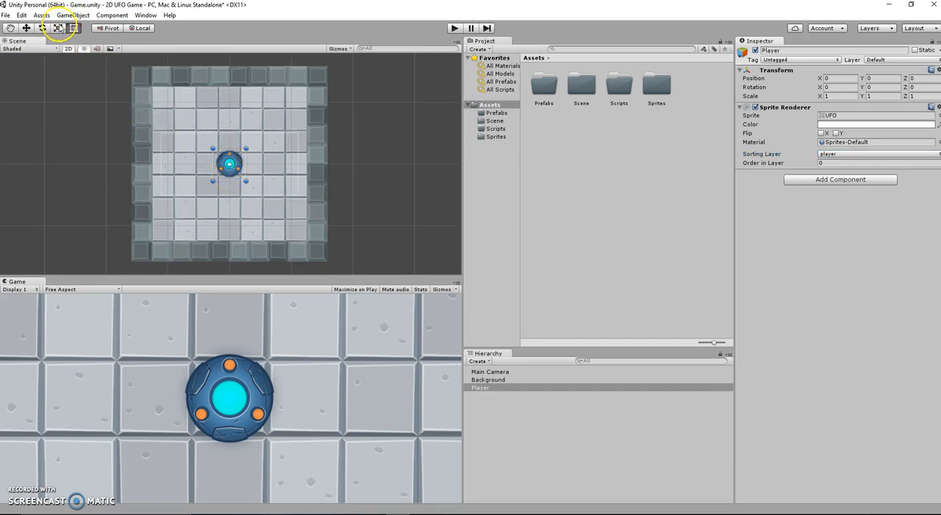
{"action": "left_click", "coordinate": [27, 28]}
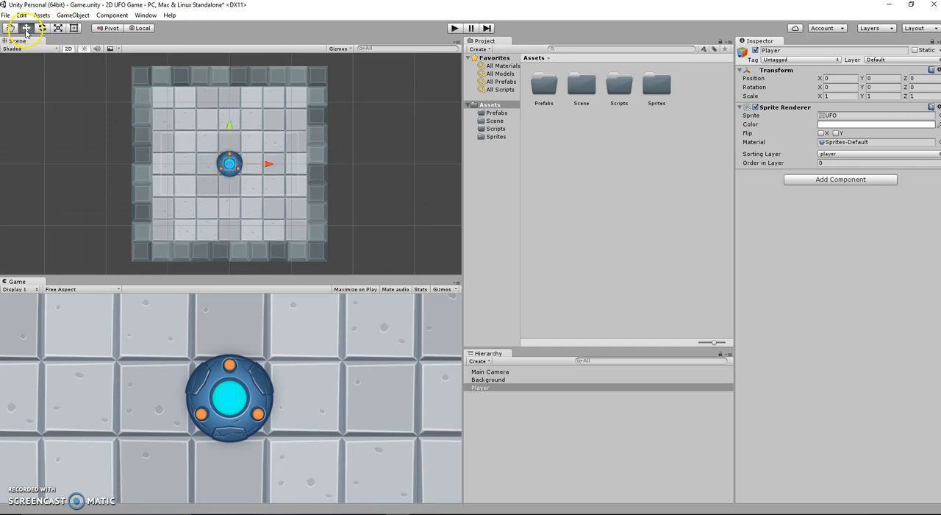
{"action": "left_click", "coordinate": [42, 28]}
{"action": "left_click", "coordinate": [58, 28]}
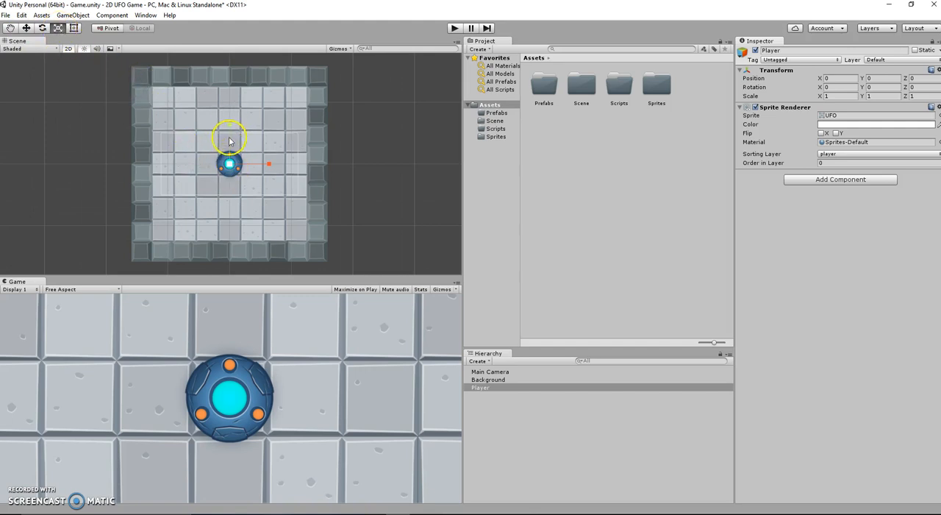
{"action": "left_click_drag", "start_coordinate": [269, 167], "coordinate": [239, 166]}
{"action": "left_click_drag", "start_coordinate": [247, 169], "coordinate": [229, 162]}
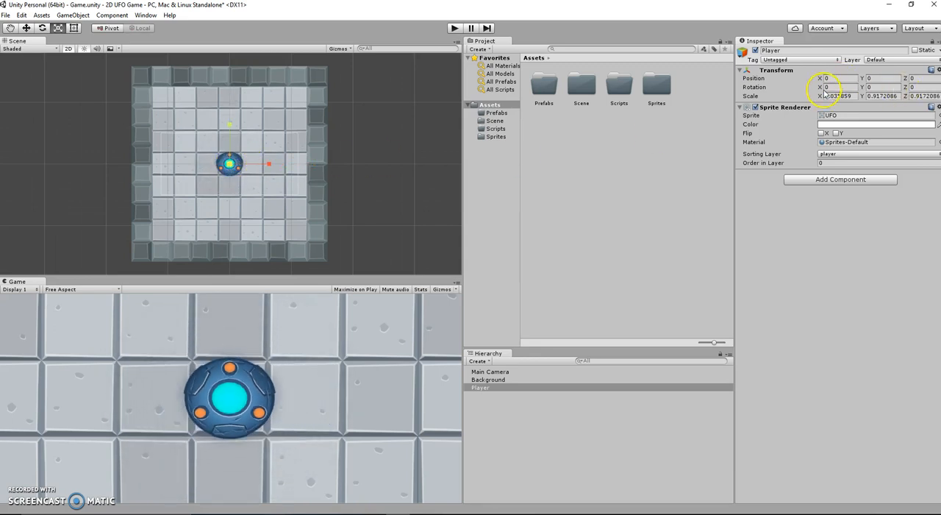
Set the Player's X and Y scale to 0.75 each
{"action": "mouse_move", "coordinate": [819, 96]}
{"action": "left_mouse_down"}
{"action": "mouse_move", "coordinate": [797, 93]}
{"action": "mouse_move", "coordinate": [822, 92]}
{"action": "left_mouse_up"}
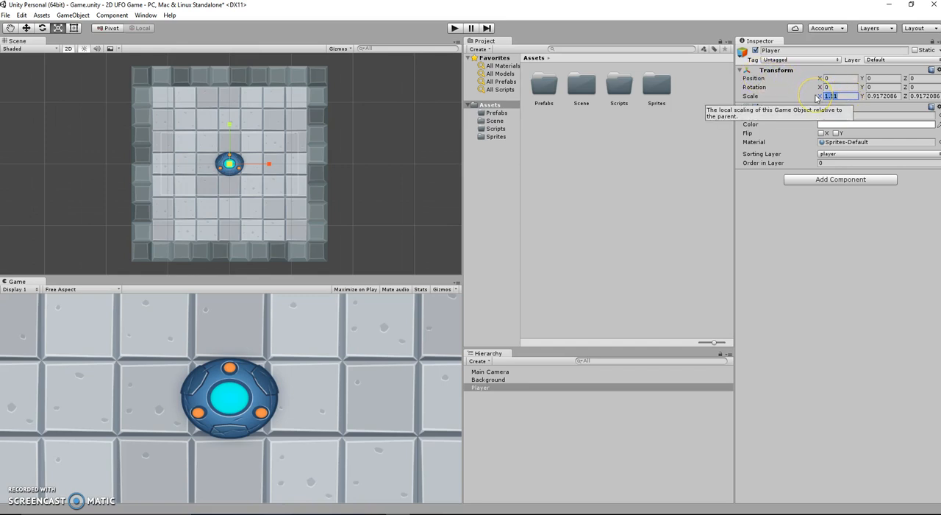
{"action": "key", "text": "Right"}
{"action": "key", "text": "BackSpace"}
{"action": "key", "text": "BackSpace"}
{"action": "key", "text": "BackSpace"}
{"action": "key", "text": "BackSpace"}
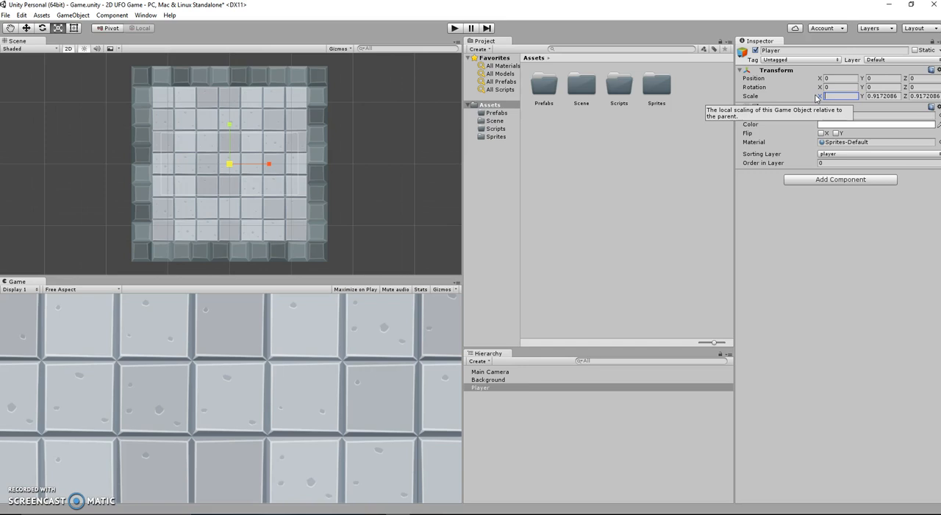
{"action": "type", "text": "0"}
{"action": "key", "text": "BackSpace"}
{"action": "type", "text": "0.75"}
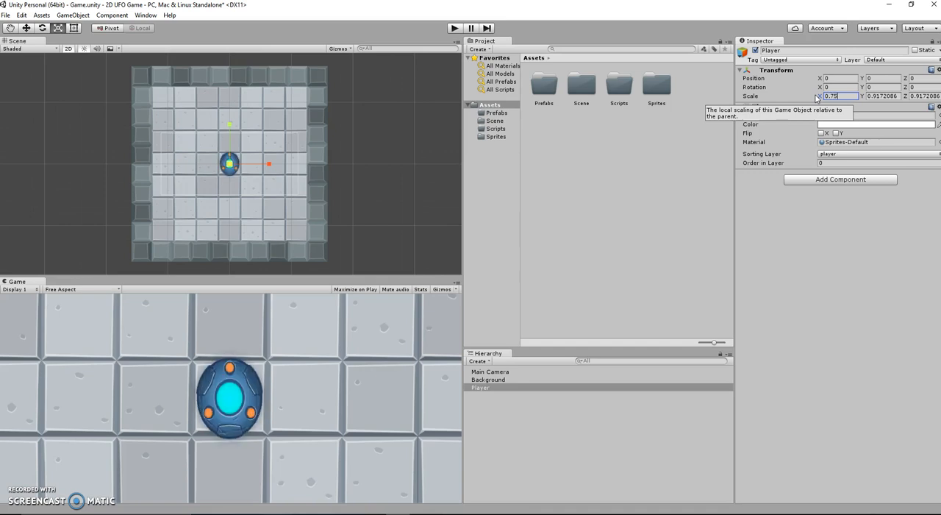
{"action": "key", "text": "Tab"}
{"action": "type", "text": "0"}
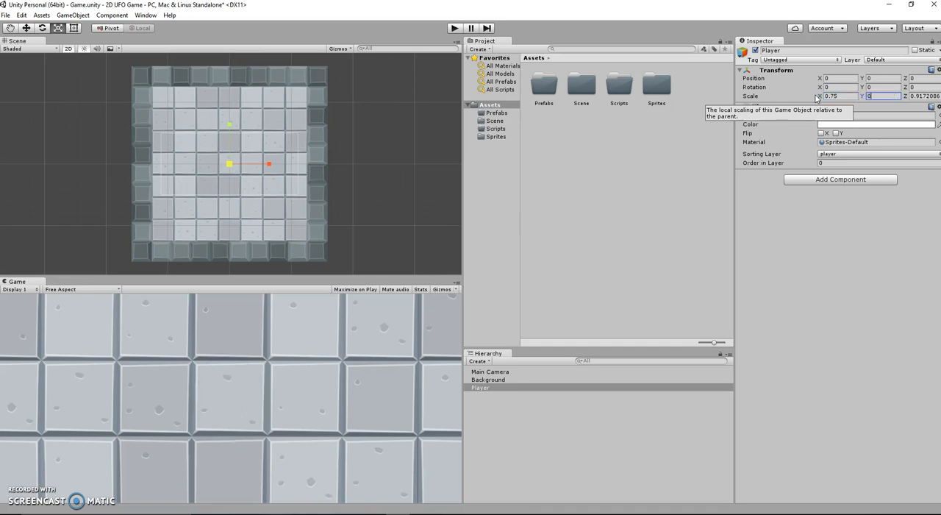
{"action": "type", "text": ".75"}
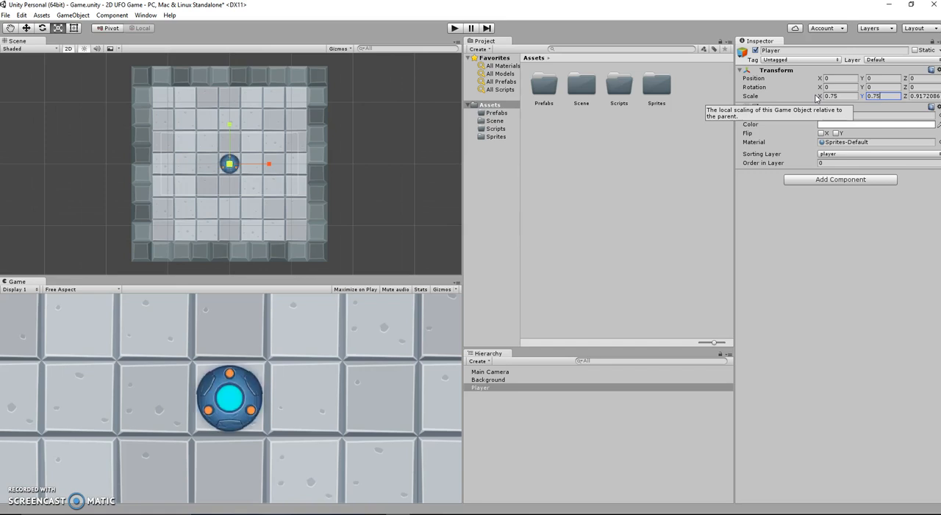
Set the Player's Z scale to 1
{"action": "key", "text": "Tab"}
{"action": "key", "text": "Return"}
{"action": "left_click", "coordinate": [924, 96]}
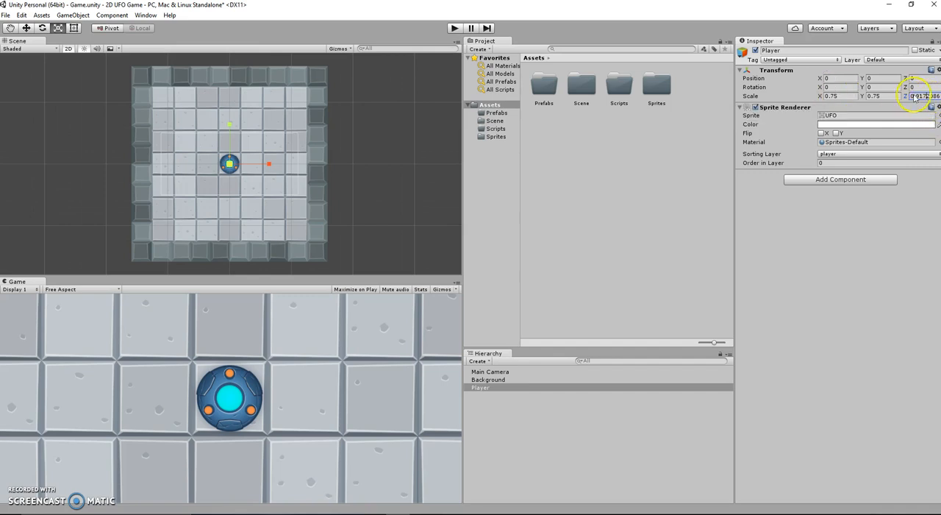
{"action": "key", "text": "BackSpace"}
{"action": "key", "text": "BackSpace"}
{"action": "key", "text": "BackSpace"}
{"action": "key", "text": "BackSpace"}
{"action": "key", "text": "BackSpace"}
{"action": "type", "text": "1"}
{"action": "key", "text": "Right"}
{"action": "key", "text": "BackSpace"}
{"action": "key", "text": "BackSpace"}
{"action": "key", "text": "BackSpace"}
{"action": "key", "text": "Return"}
Select the Main Camera, keep its projection Orthographic and enlarge its size freehand to about 16.7
{"action": "left_click", "coordinate": [493, 373]}
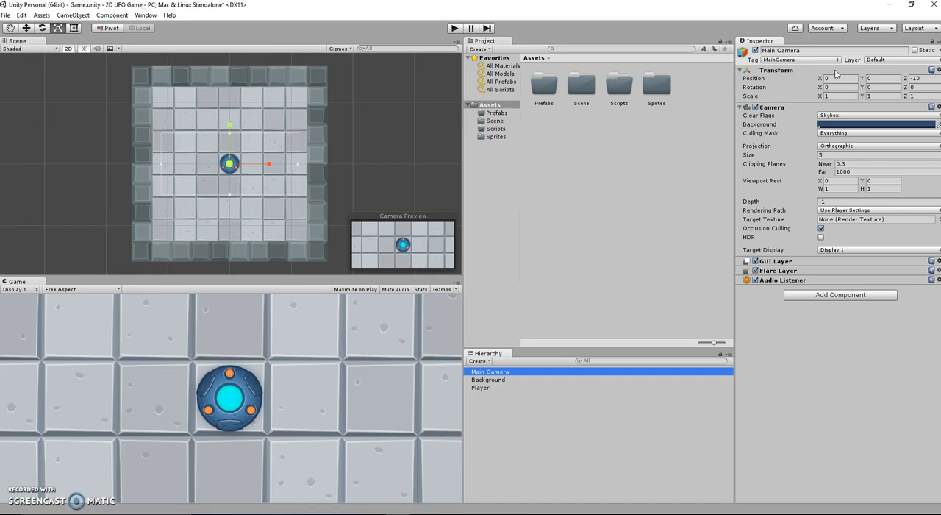
{"action": "left_click", "coordinate": [858, 147]}
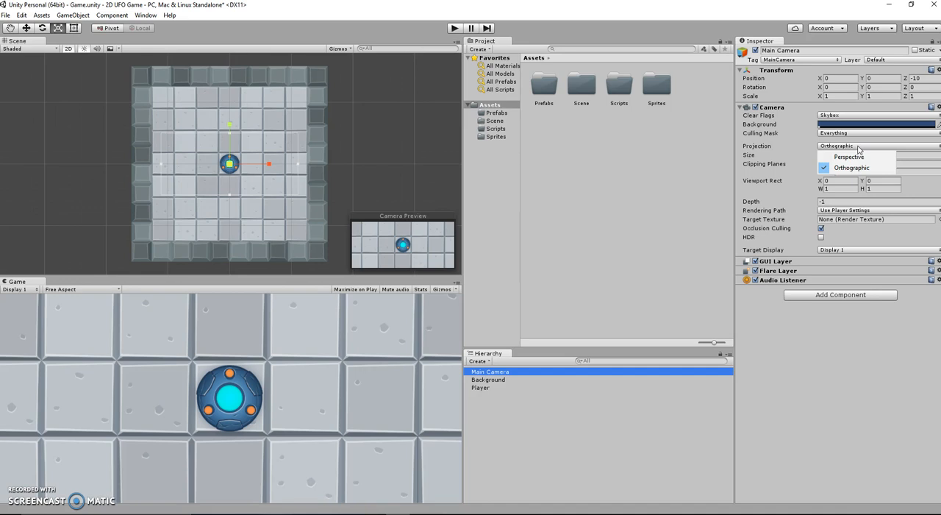
{"action": "left_click", "coordinate": [807, 157]}
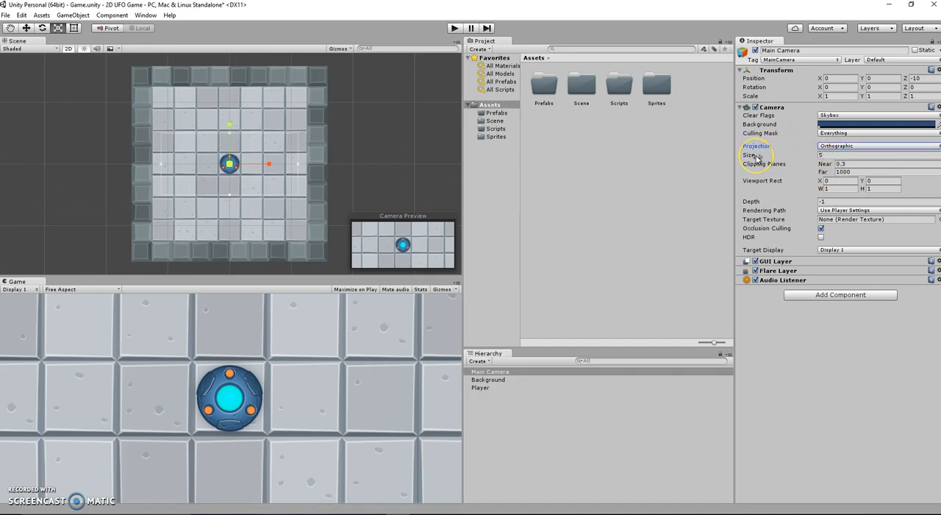
{"action": "left_click_drag", "start_coordinate": [758, 157], "coordinate": [4, 162]}
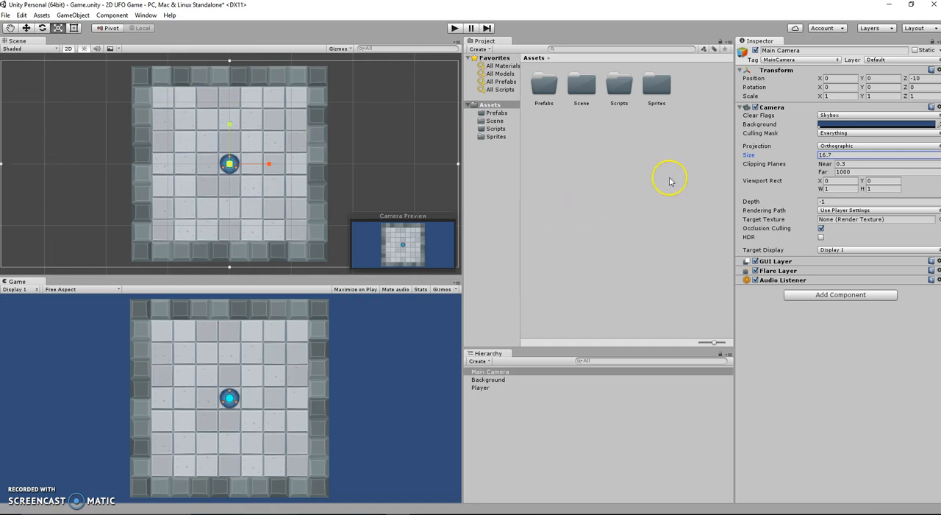
Set the Main Camera's orthographic size to 16.5
{"action": "left_click", "coordinate": [833, 154]}
{"action": "key", "text": "Right"}
{"action": "key", "text": "BackSpace"}
{"action": "key", "text": "BackSpace"}
{"action": "key", "text": "BackSpace"}
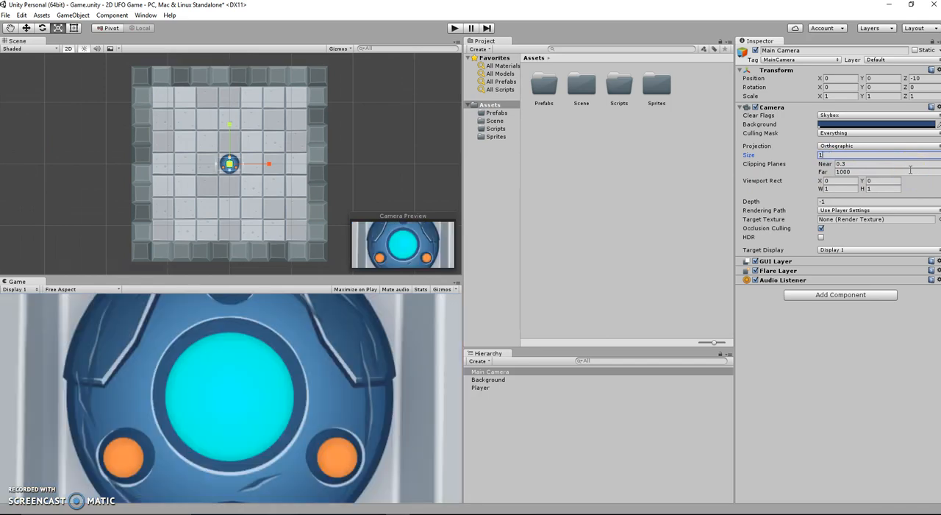
{"action": "type", "text": "6"}
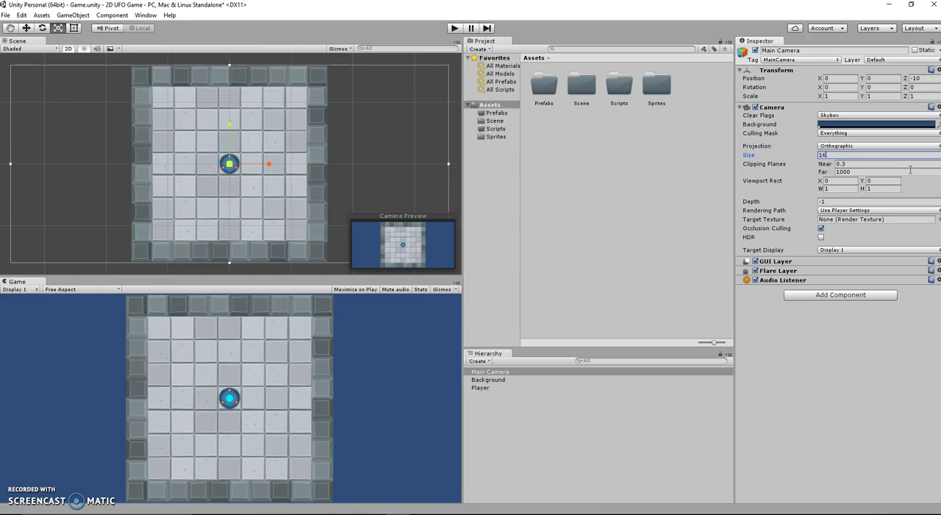
{"action": "type", "text": ".5"}
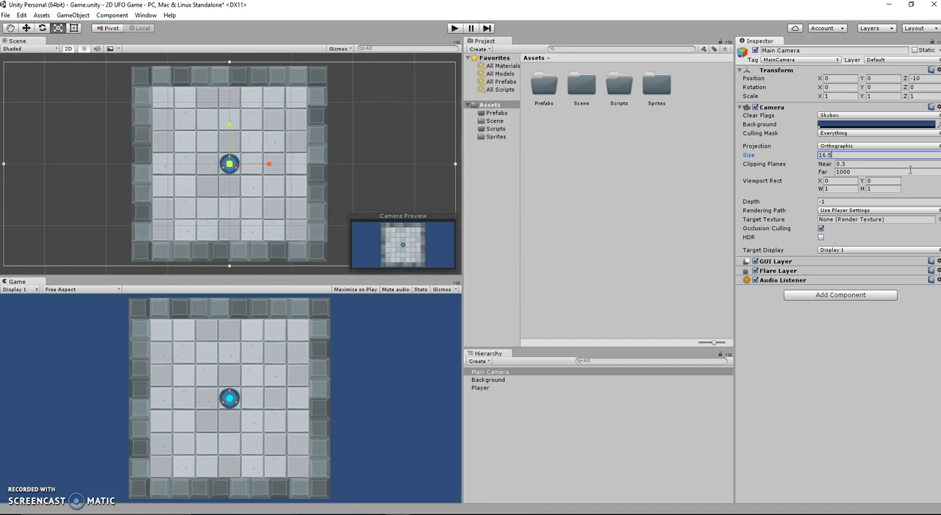
{"action": "left_click", "coordinate": [842, 400]}
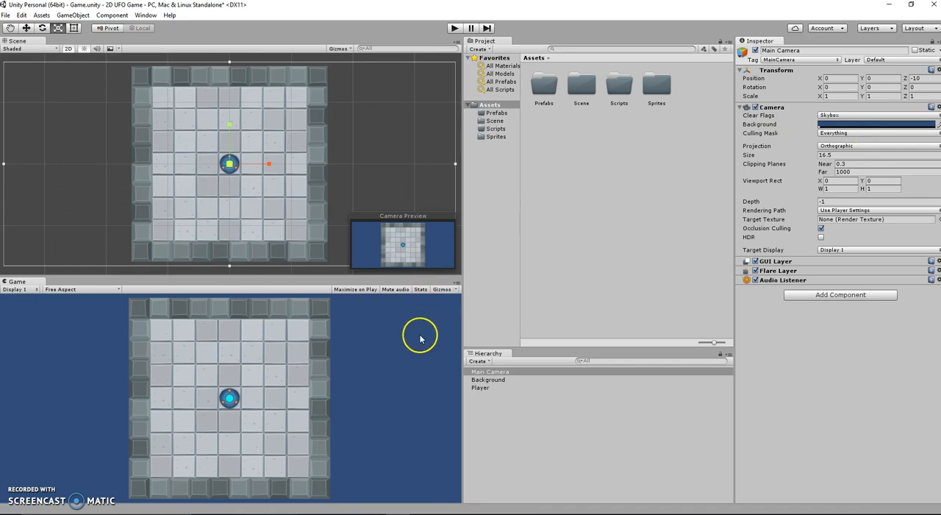
Set the Main Camera's background colour to R 32, G 32, B 32 and save the scene
{"action": "left_click", "coordinate": [851, 126]}
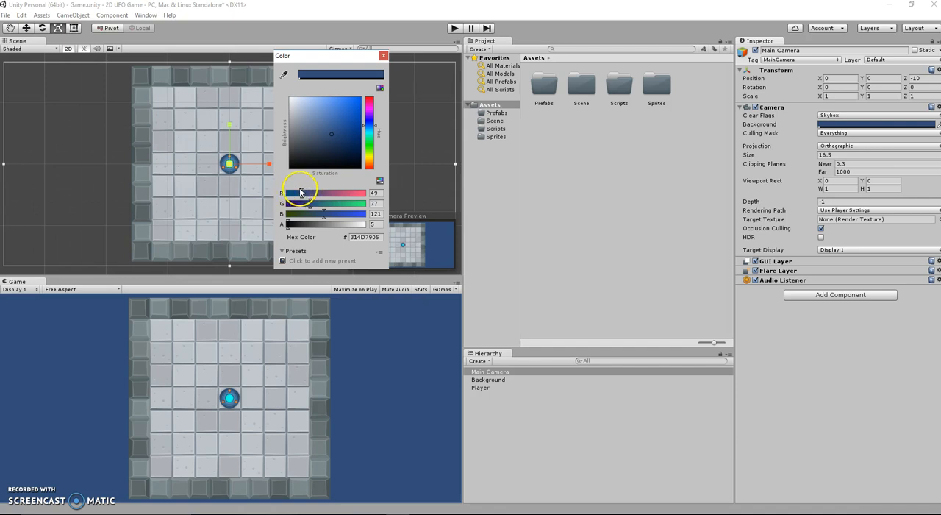
{"action": "left_click", "coordinate": [375, 192]}
{"action": "type", "text": "32"}
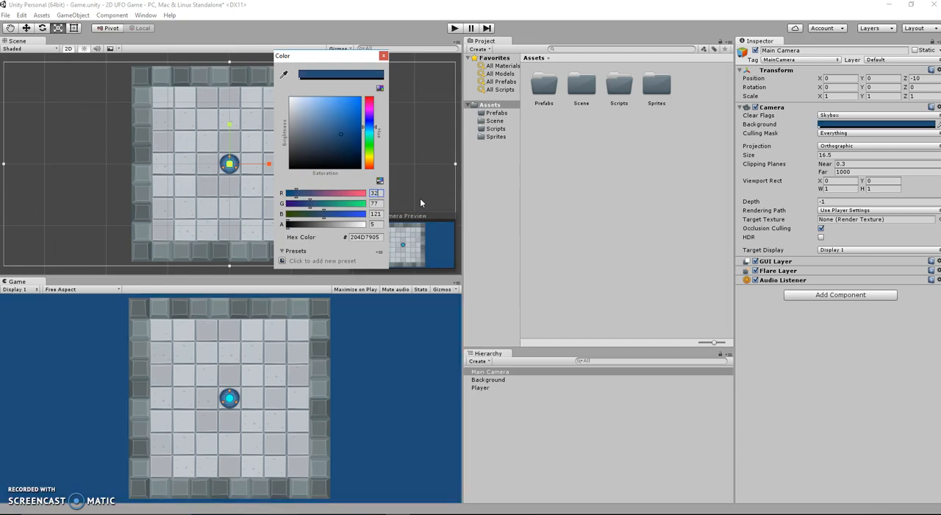
{"action": "left_click", "coordinate": [388, 197]}
{"action": "type", "text": "32"}
{"action": "left_click", "coordinate": [376, 214]}
{"action": "left_click_drag", "start_coordinate": [382, 215], "coordinate": [307, 202]}
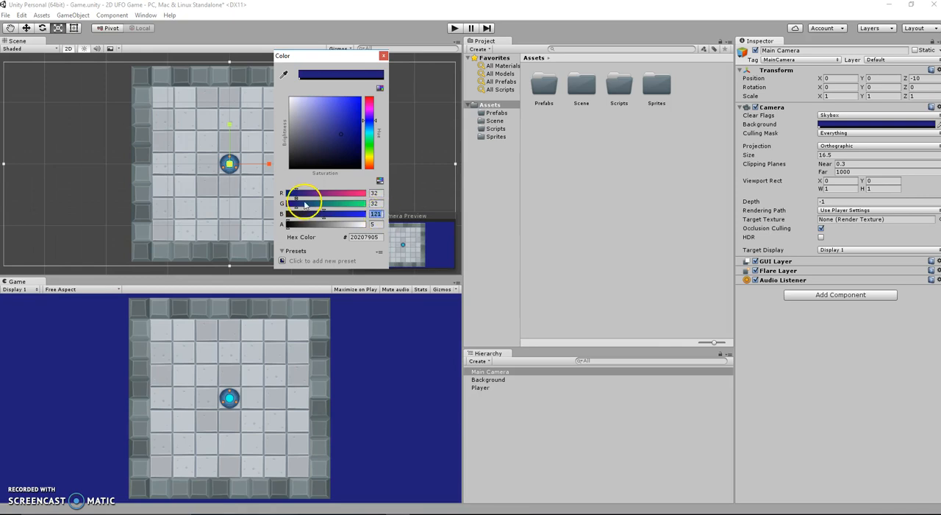
{"action": "type", "text": "32"}
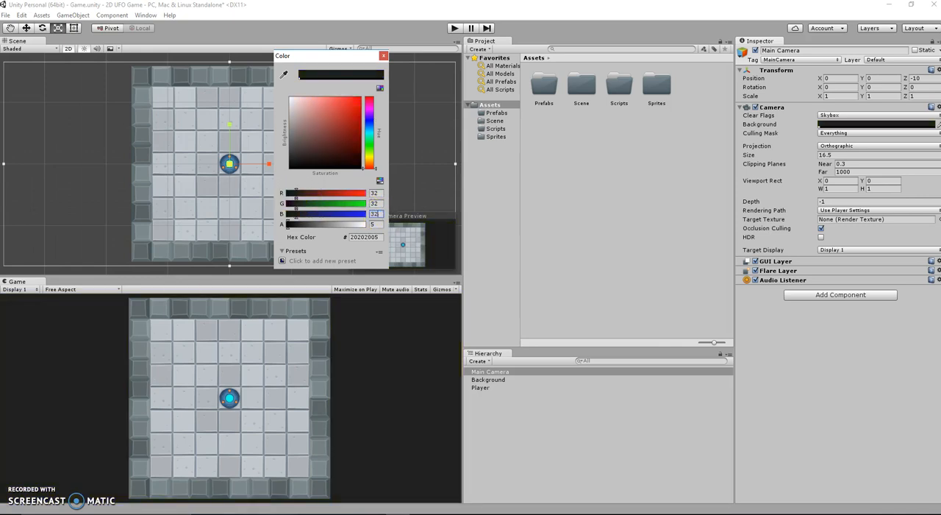
{"action": "left_click", "coordinate": [384, 56]}
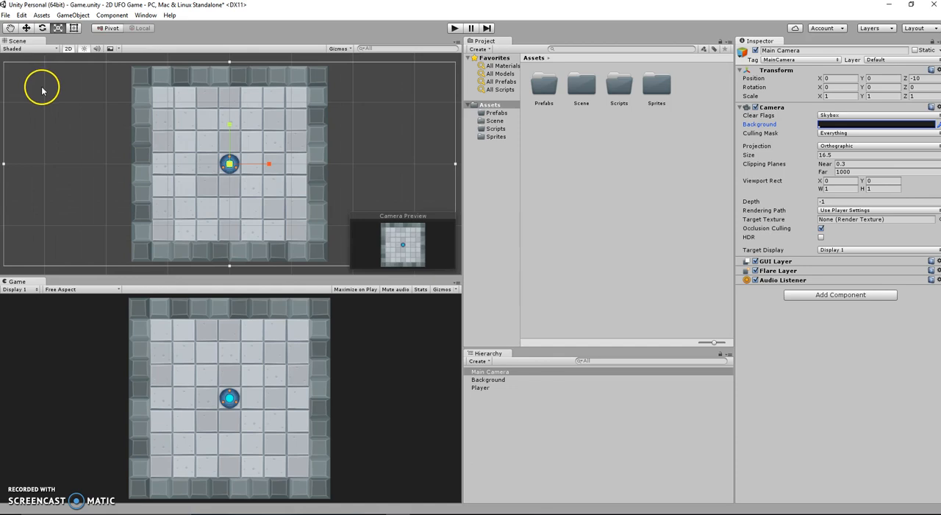
{"action": "left_click", "coordinate": [6, 15]}
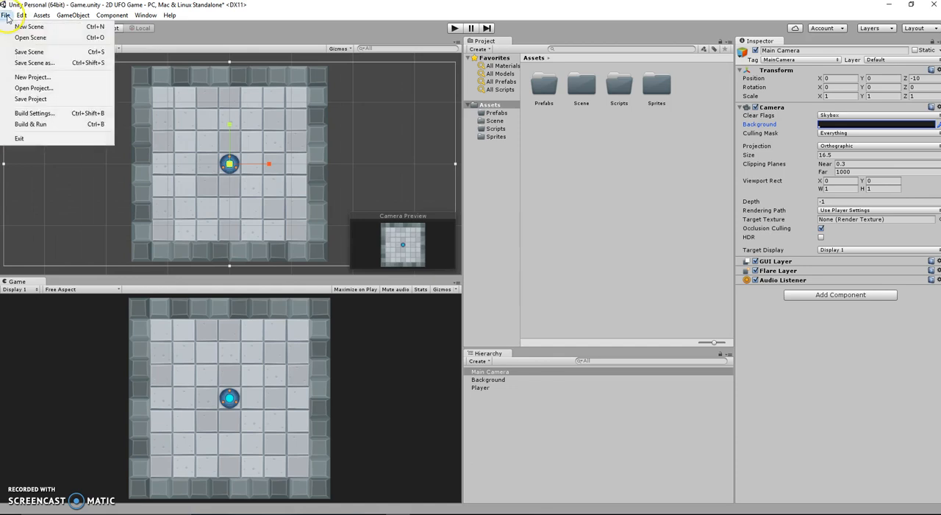
{"action": "left_click", "coordinate": [28, 53]}
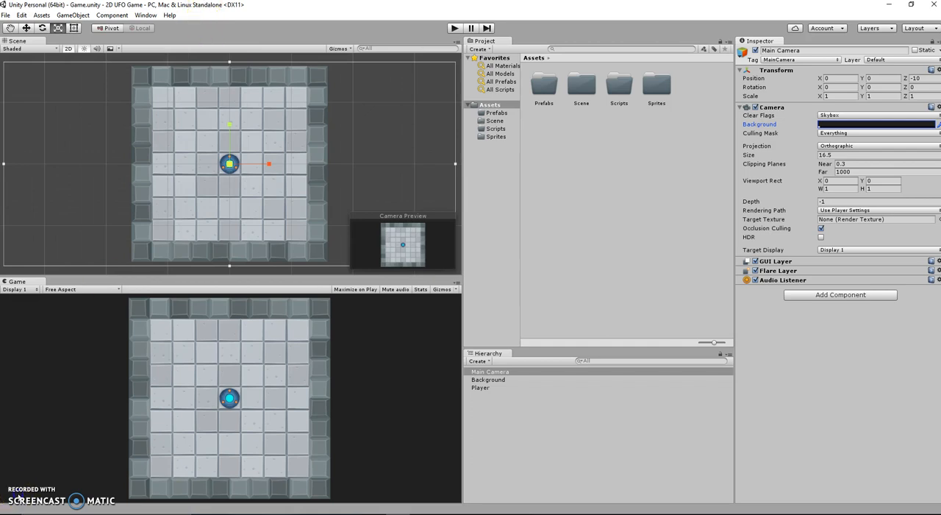
Add a Rigidbody 2D component from the Physics 2D category to the Player object
{"action": "left_click", "coordinate": [480, 387]}
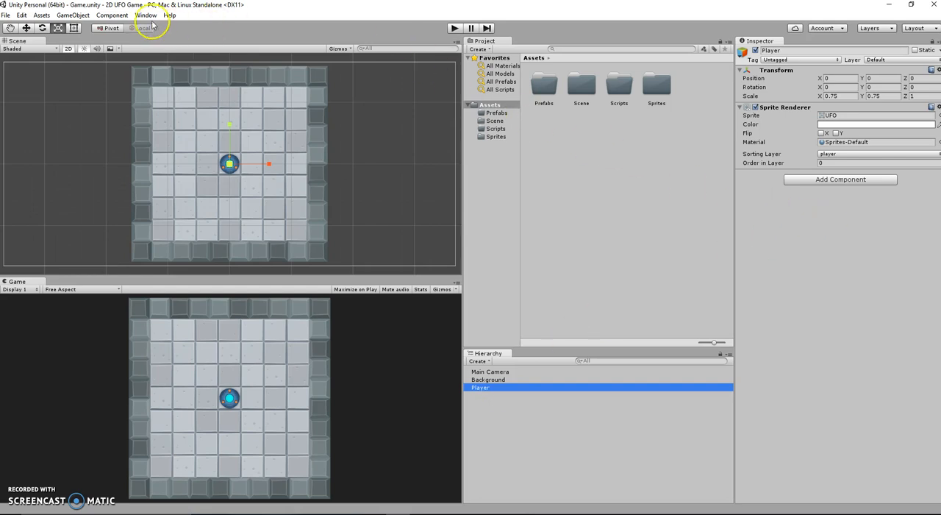
{"action": "left_click", "coordinate": [112, 15]}
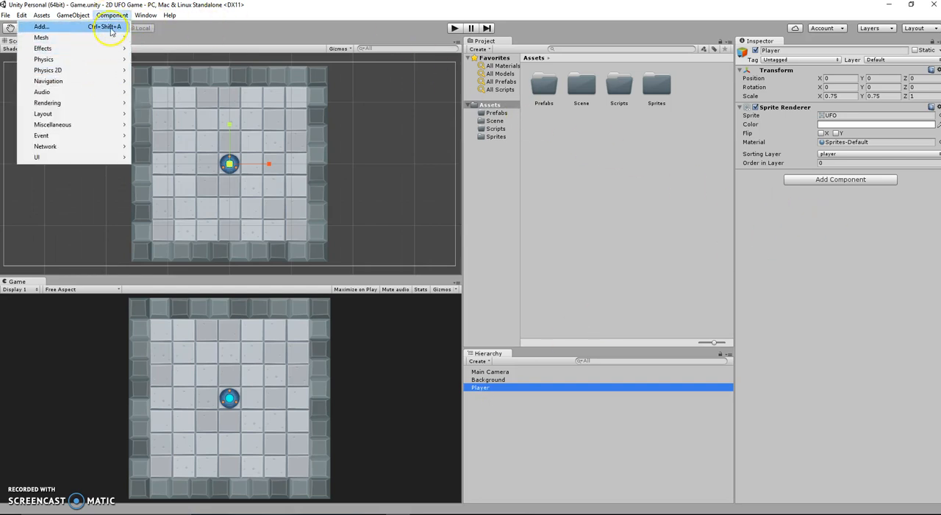
{"action": "left_click", "coordinate": [516, 390]}
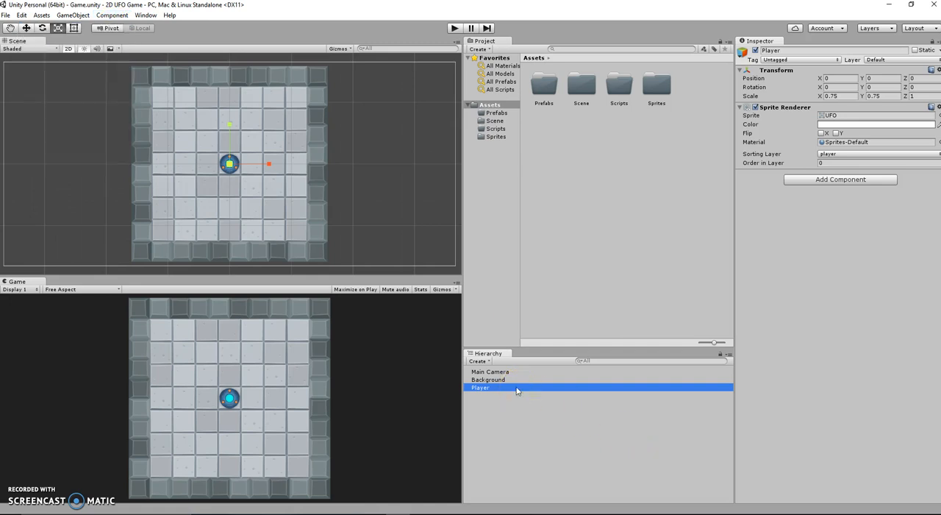
{"action": "left_click", "coordinate": [845, 181]}
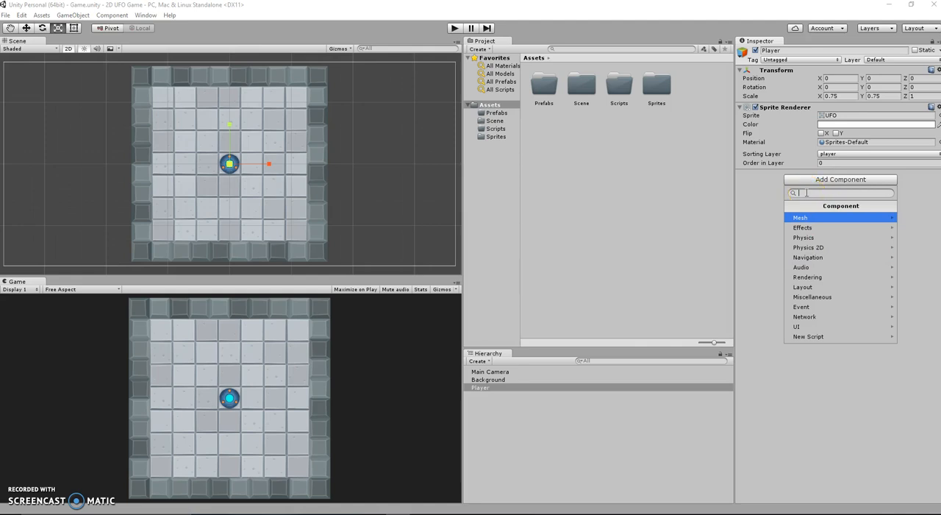
{"action": "type", "text": "D"}
{"action": "left_click", "coordinate": [809, 194]}
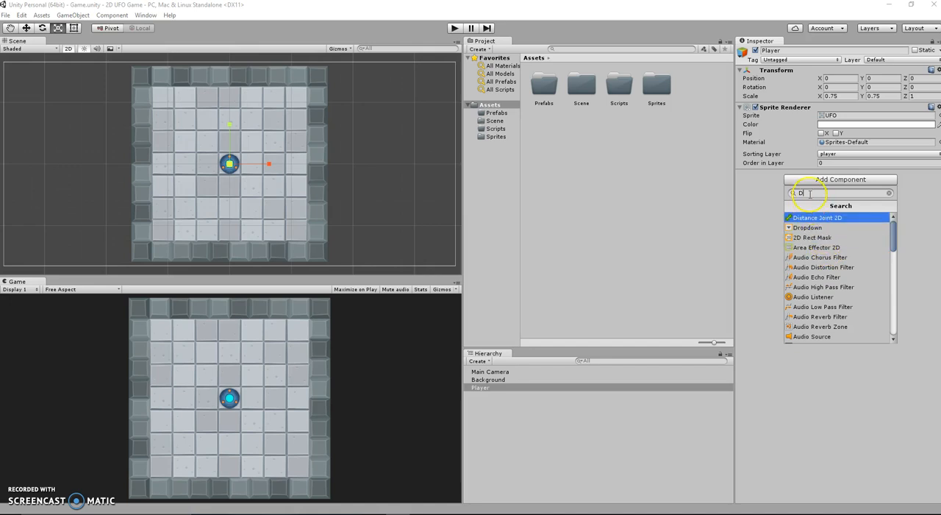
{"action": "key", "text": "BackSpace"}
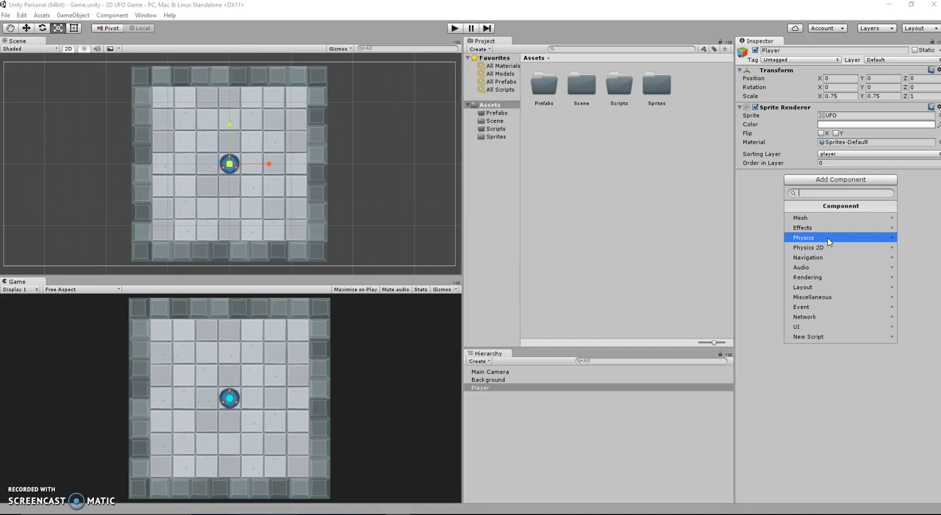
{"action": "left_click", "coordinate": [827, 247]}
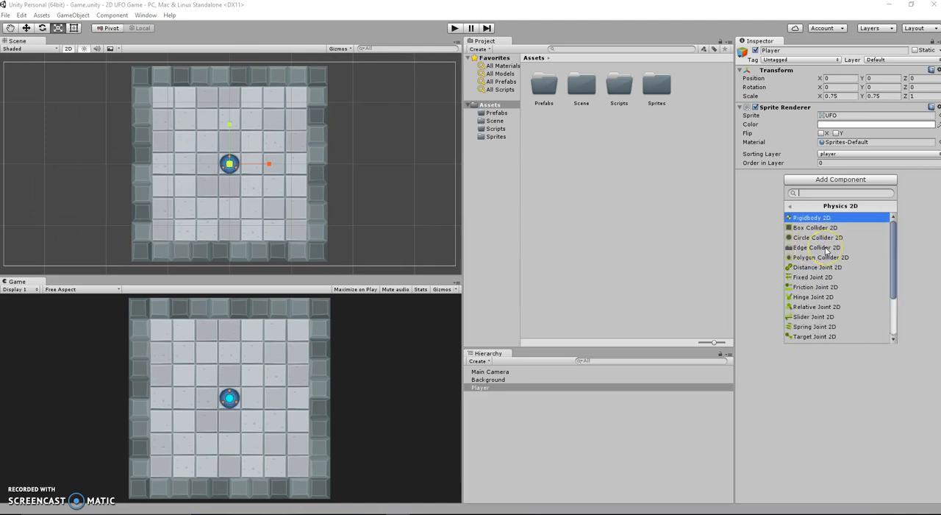
{"action": "left_click", "coordinate": [822, 221]}
{"action": "left_click", "coordinate": [812, 223]}
{"action": "left_click", "coordinate": [809, 217]}
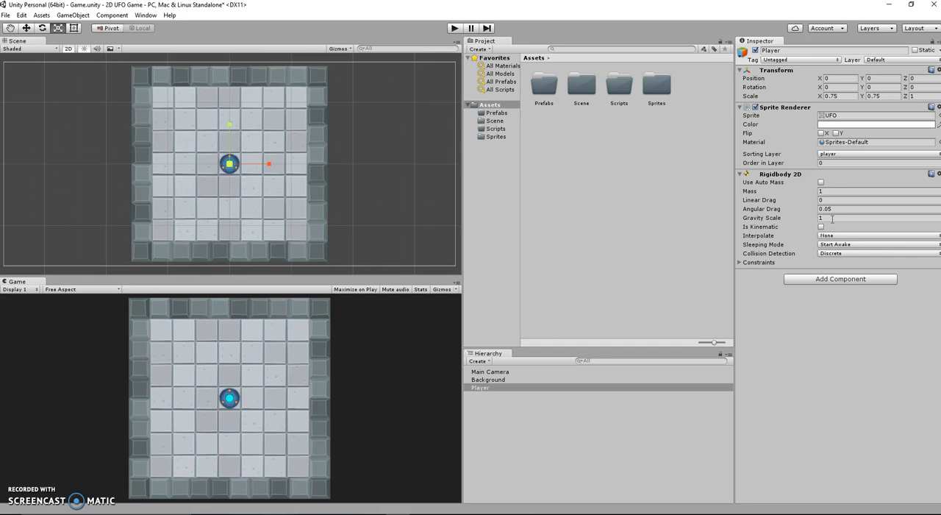
Create a new C Sharp script named PlayerController and add it to the Player as a component
{"action": "left_click", "coordinate": [853, 282]}
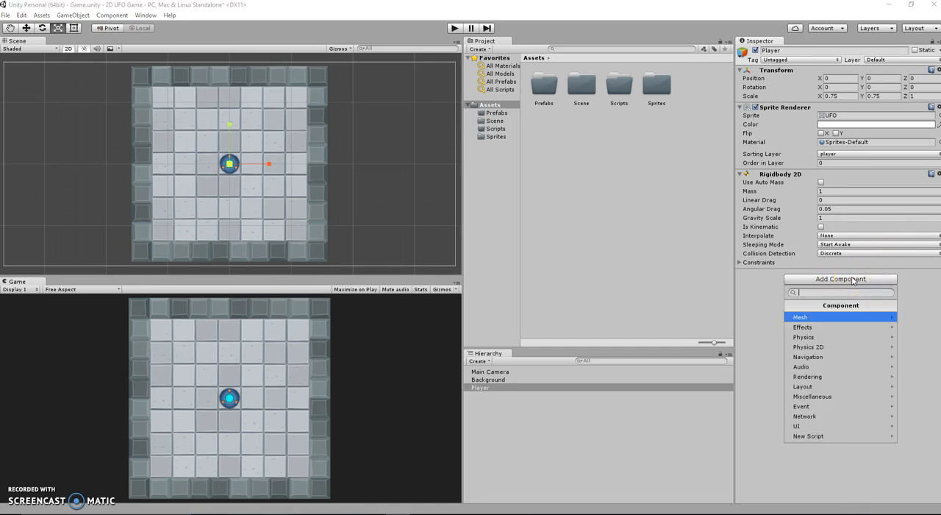
{"action": "left_click", "coordinate": [805, 437]}
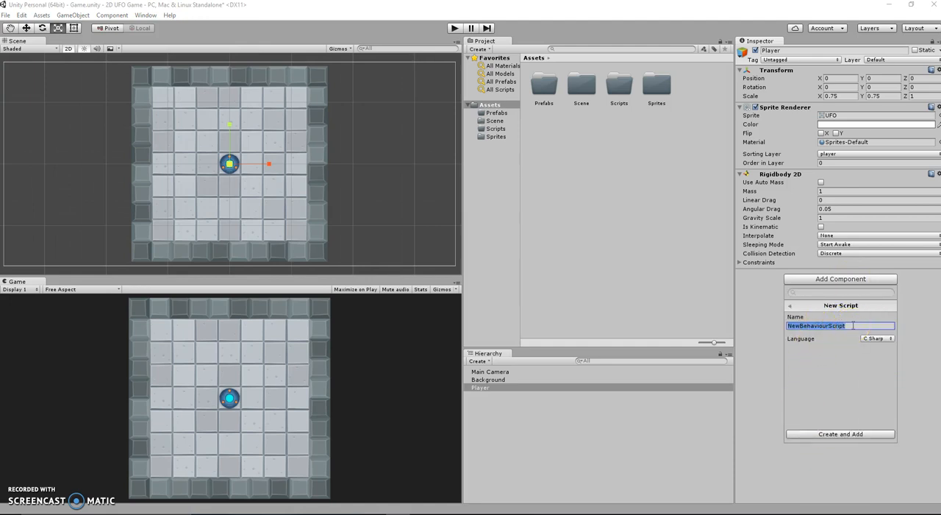
{"action": "type", "text": "P"}
{"action": "key", "text": "BackSpace"}
{"action": "key", "text": "BackSpace"}
{"action": "type", "text": "PlayerController"}
{"action": "left_click", "coordinate": [884, 342]}
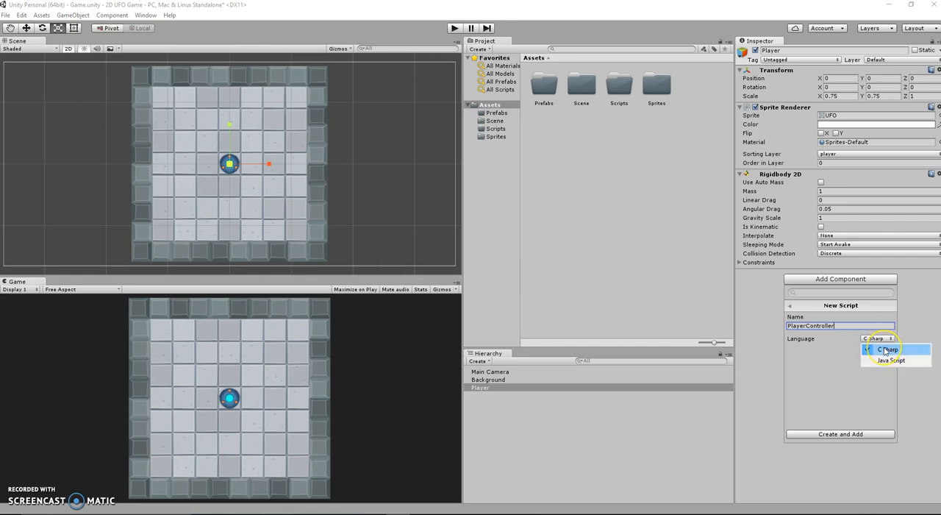
{"action": "left_click", "coordinate": [886, 351]}
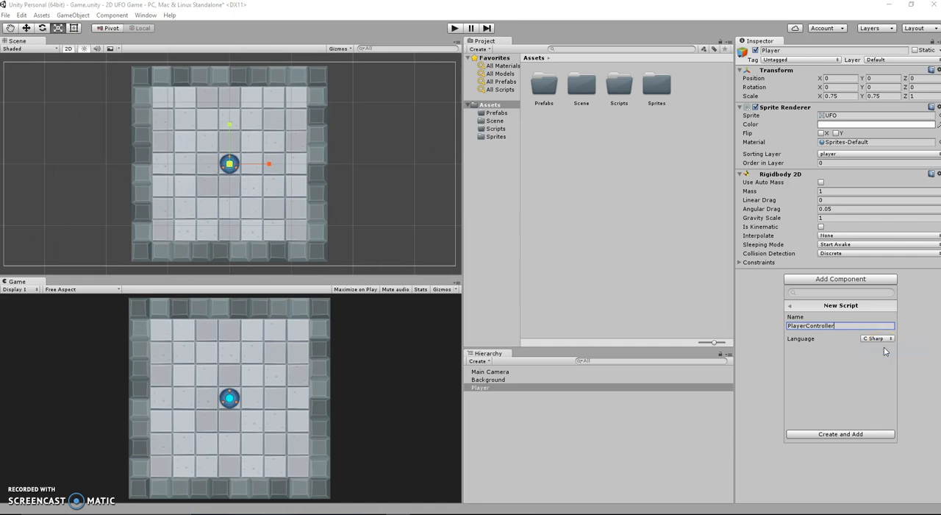
{"action": "left_click", "coordinate": [881, 352]}
{"action": "left_click", "coordinate": [843, 436]}
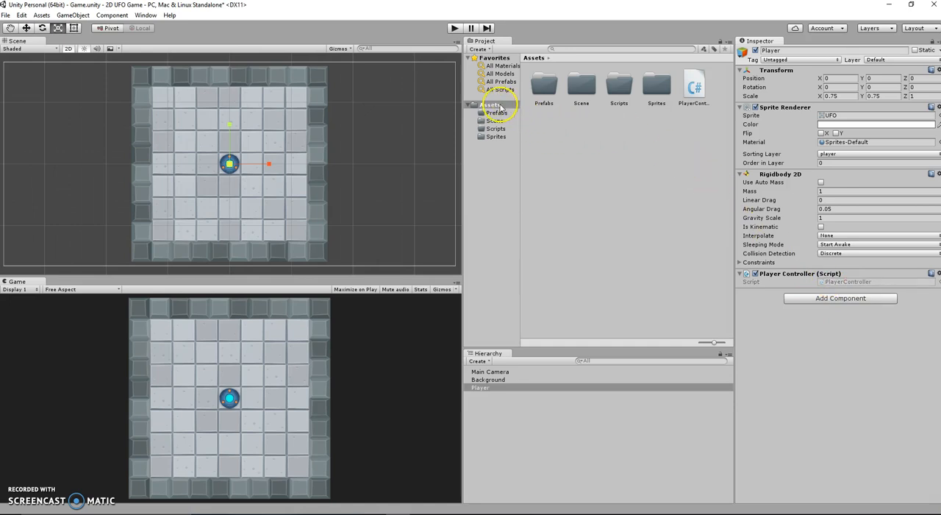
Move the PlayerController script from Assets into the Scripts folder and open that folder
{"action": "left_click", "coordinate": [691, 97]}
{"action": "left_click_drag", "start_coordinate": [692, 100], "coordinate": [623, 92]}
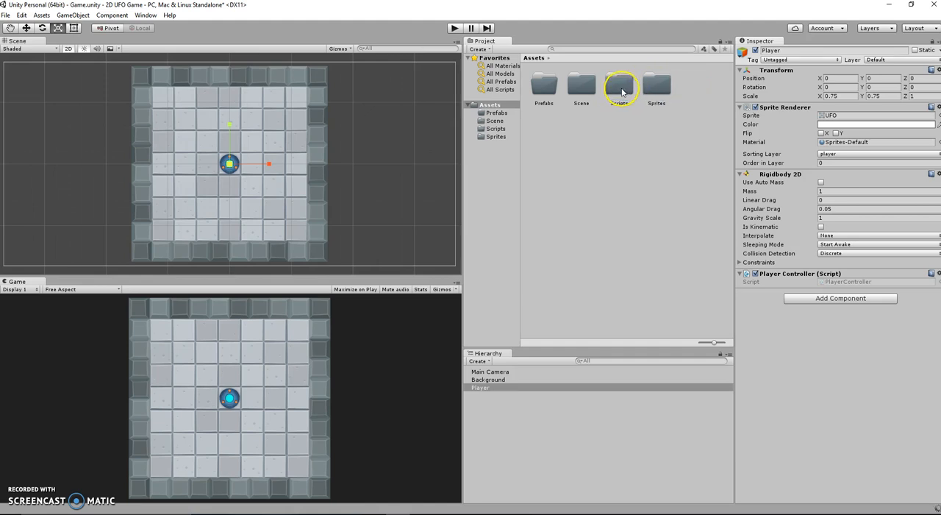
{"action": "left_click", "coordinate": [531, 115]}
{"action": "left_click", "coordinate": [497, 128]}
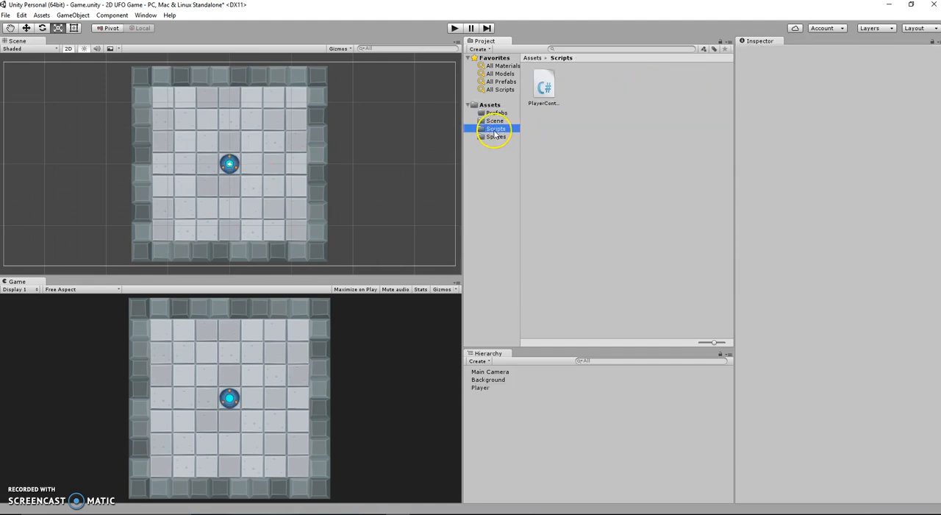
Open the PlayerController script from the Scripts folder in MonoDevelop for editing
{"action": "left_click", "coordinate": [485, 389]}
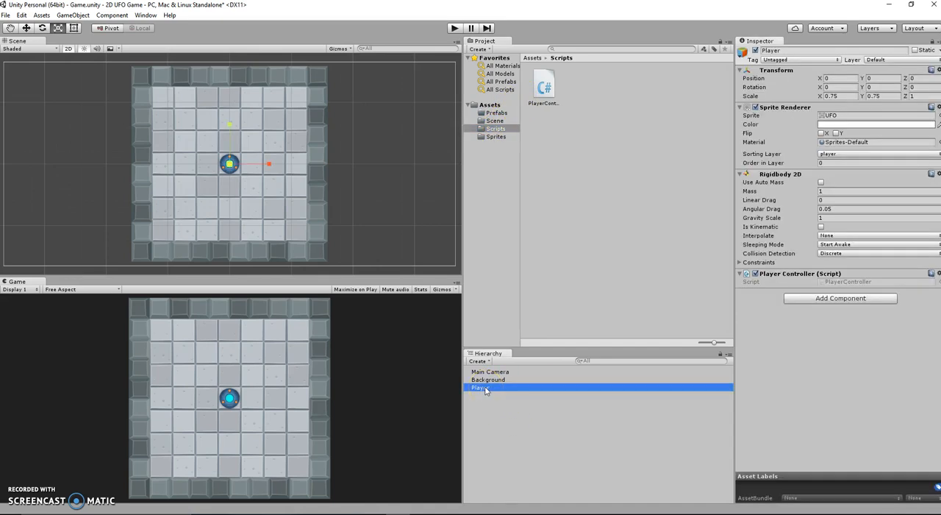
{"action": "left_click", "coordinate": [546, 89]}
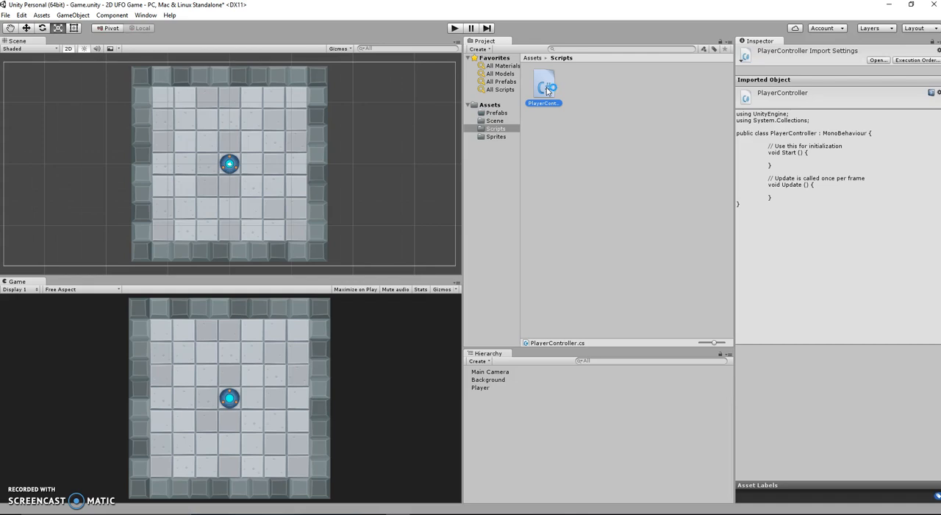
{"action": "left_click_drag", "start_coordinate": [545, 90], "coordinate": [772, 155]}
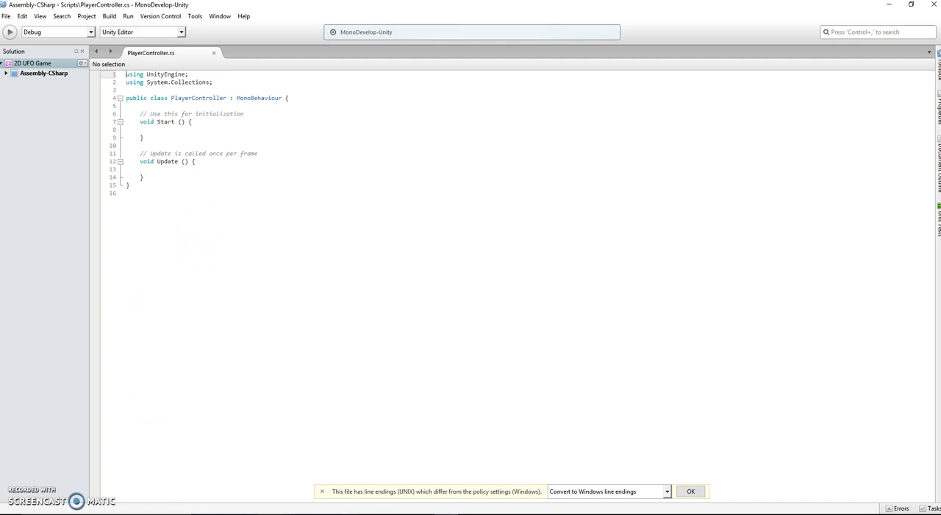
Switch to Unity to save the scene, and return to the PlayerController script in MonoDevelop
{"action": "key", "text": "alt+Tab"}
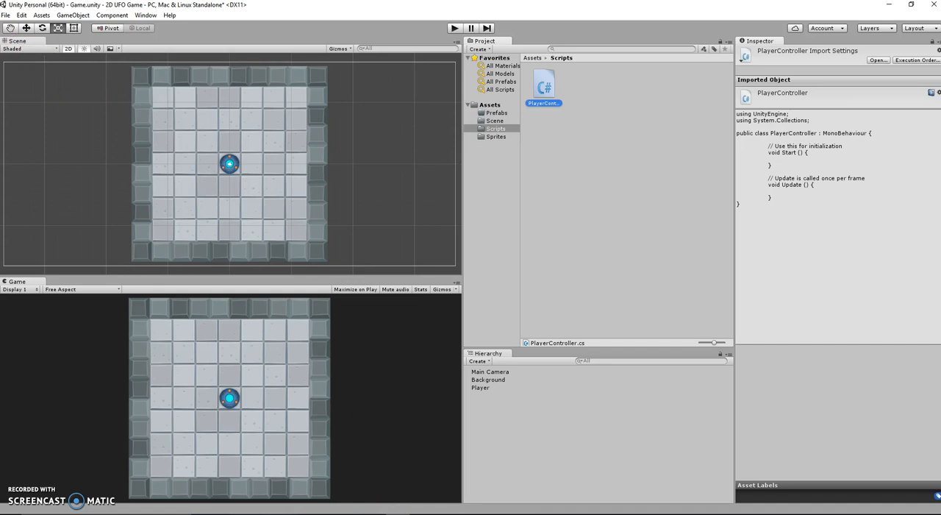
{"action": "left_click", "coordinate": [6, 16]}
{"action": "left_click", "coordinate": [33, 53]}
{"action": "left_click", "coordinate": [424, 514]}
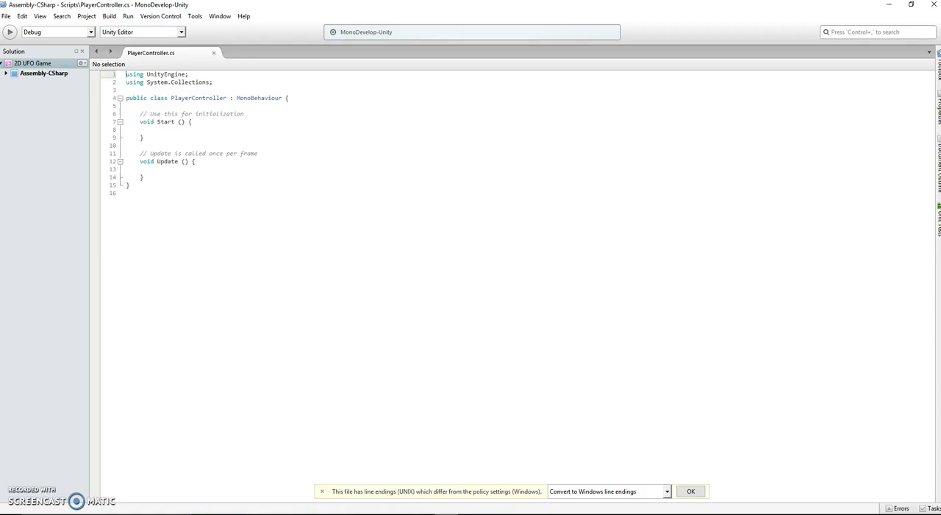